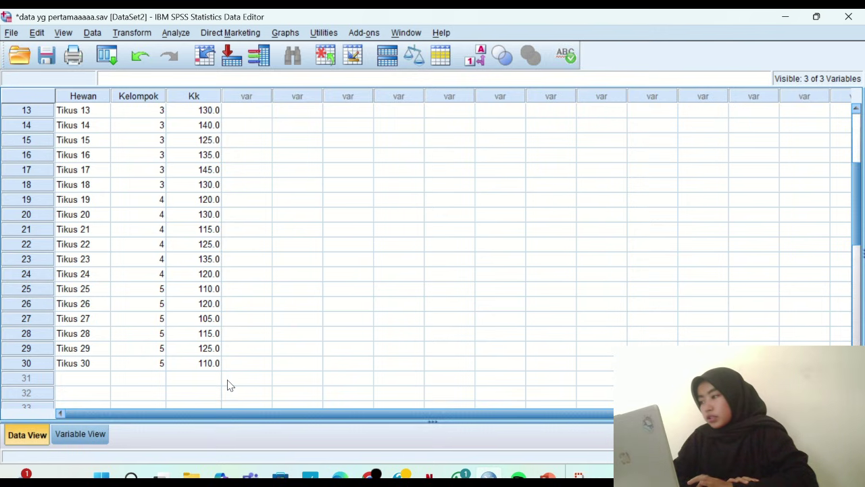
Open the Explore analysis and set Hewan as the variable that labels the cases
scroll(213, 256, up, 4)
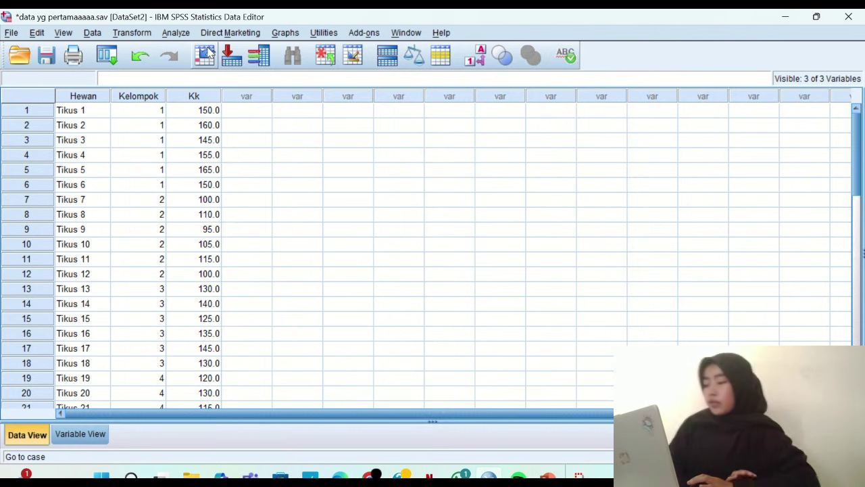
click(175, 34)
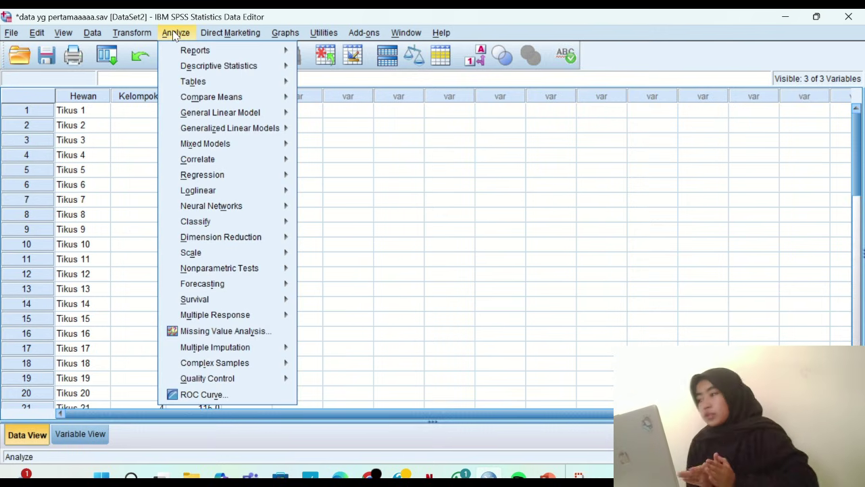
mouse_move(196, 68)
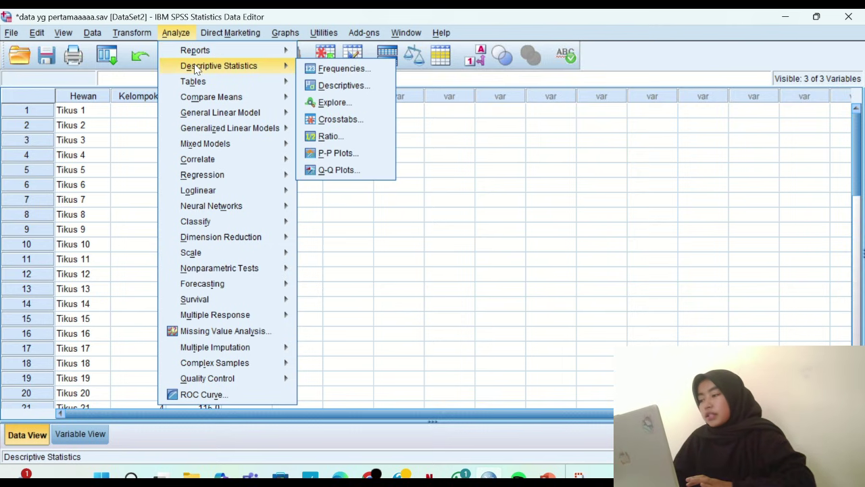
click(325, 103)
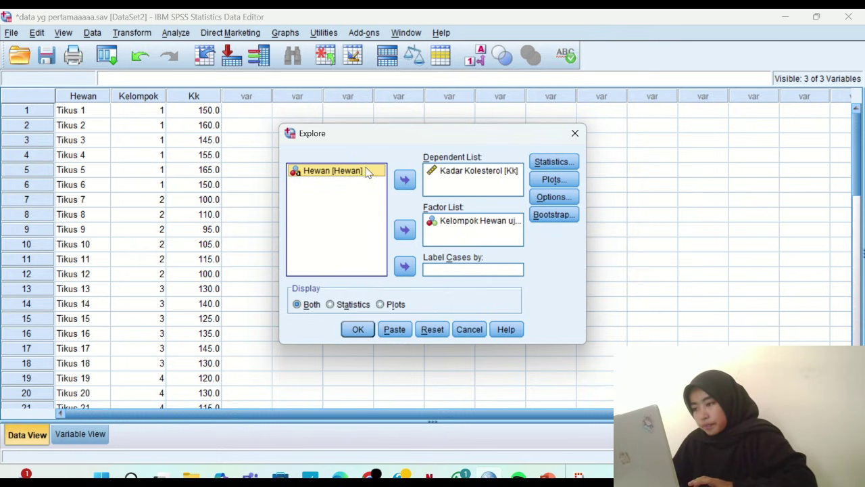
click(405, 266)
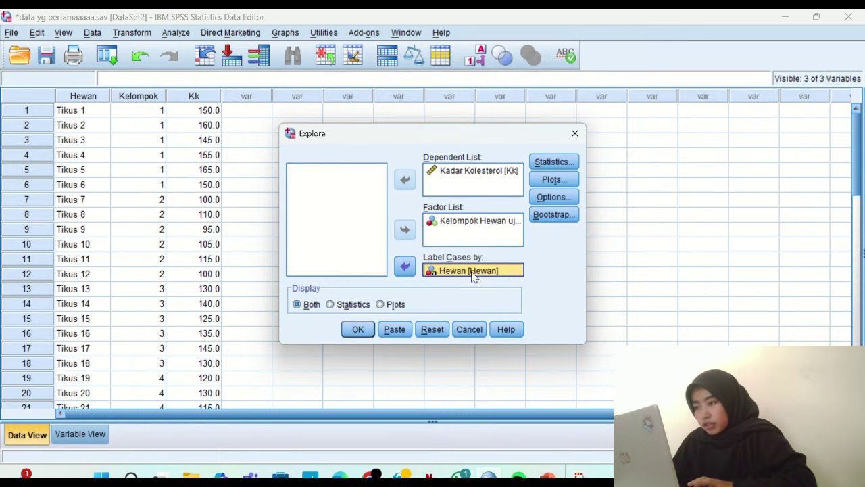
Run Explore with descriptives at a 95% confidence interval and normality plots with tests, and view the Tests of Normality table
click(558, 164)
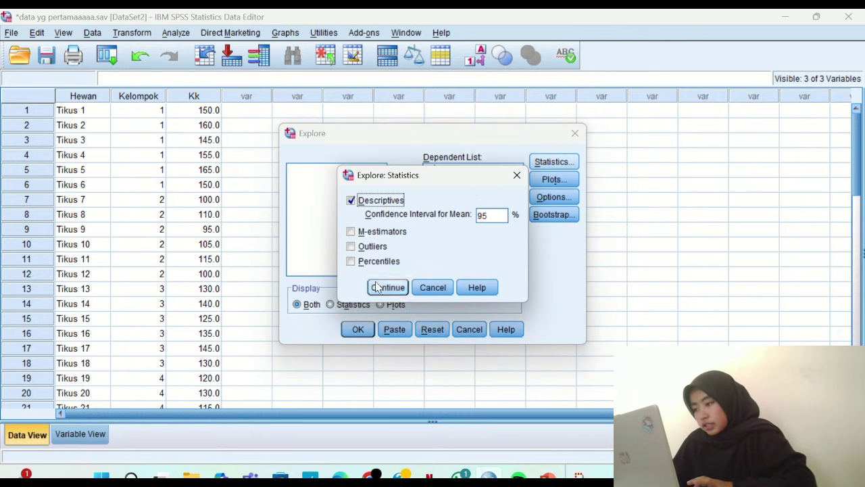
click(384, 287)
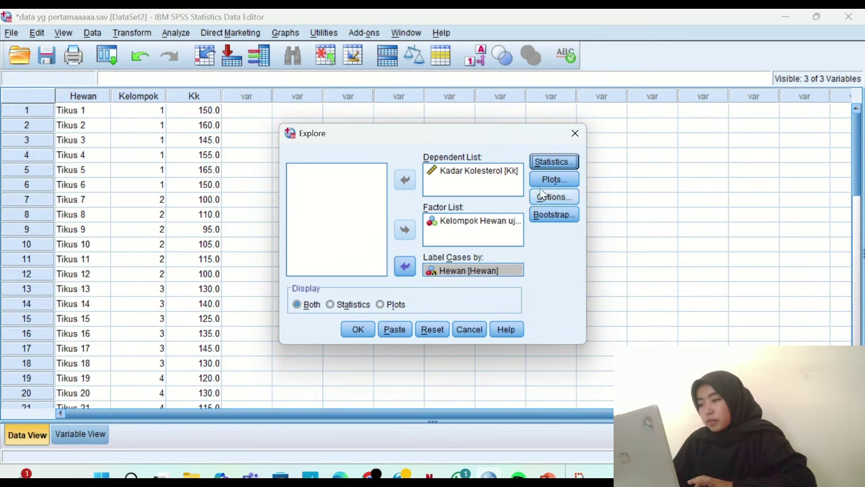
click(552, 180)
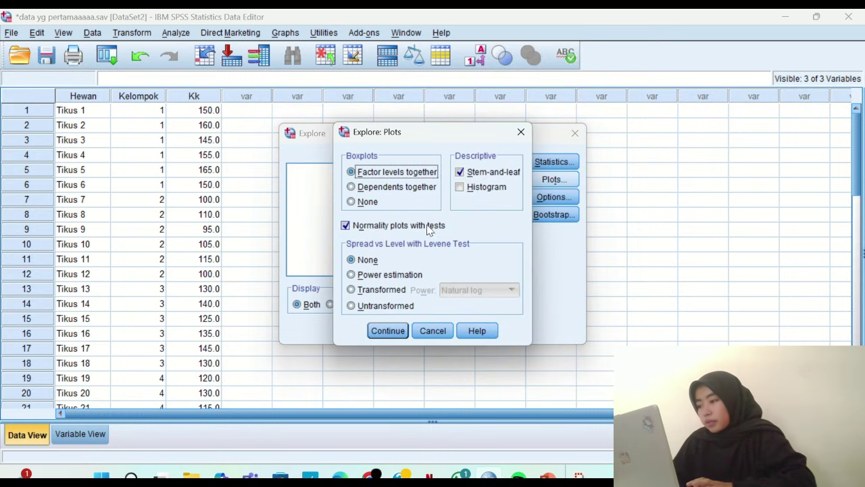
click(386, 330)
click(549, 197)
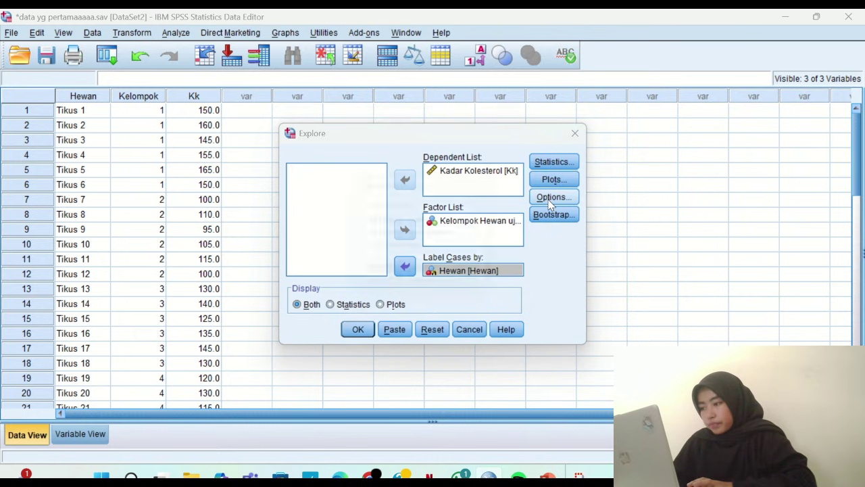
click(385, 282)
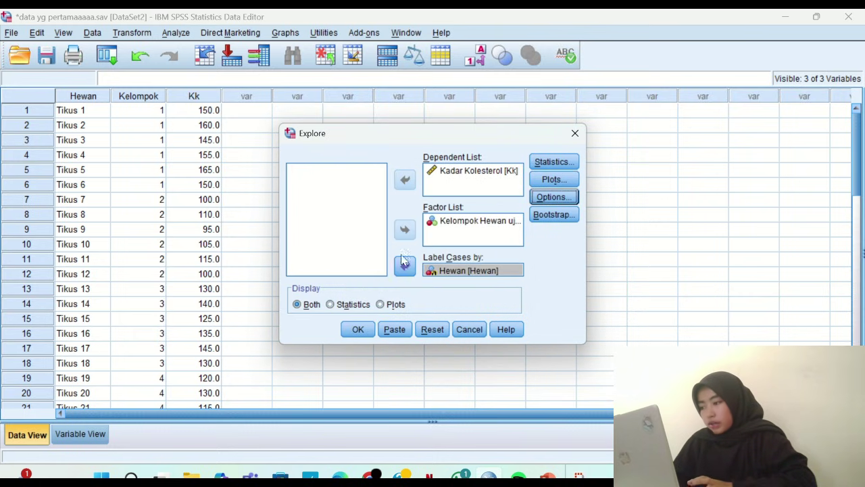
click(359, 334)
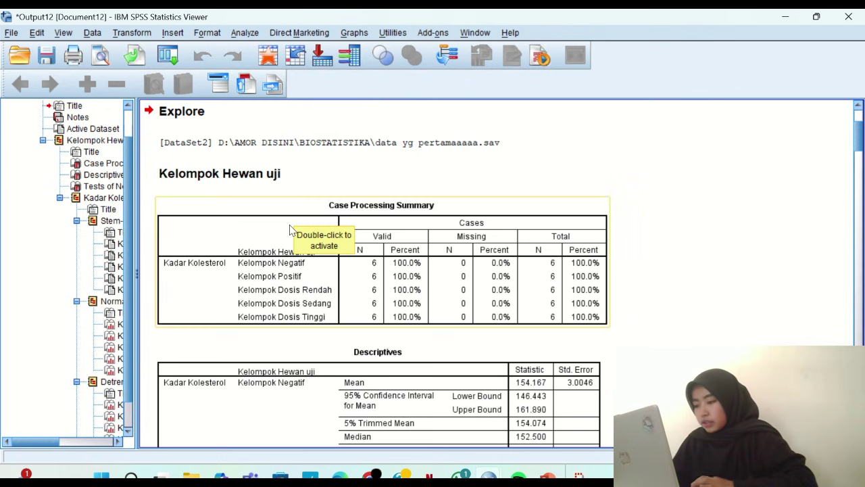
scroll(292, 223, down, 9)
scroll(292, 231, down, 8)
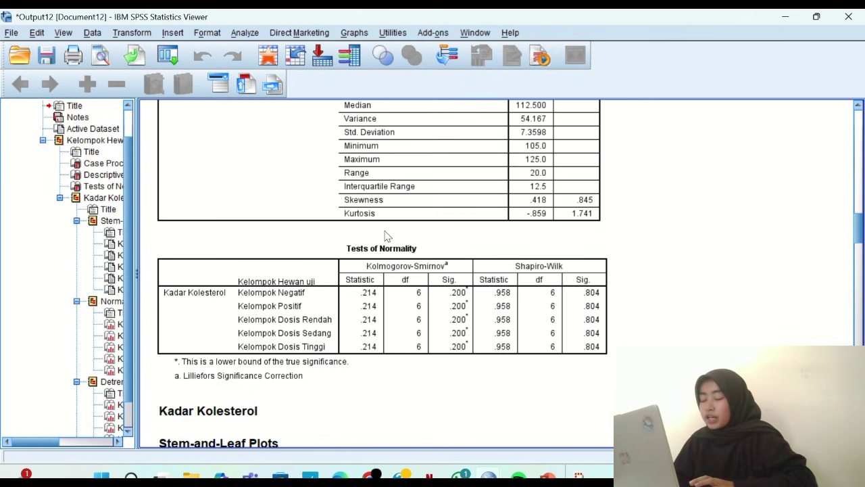
Return to the data set and open a One-Way ANOVA of Kadar Kolesterol by Kelompok Hewan uji, leaving the contrasts empty
mouse_move(488, 475)
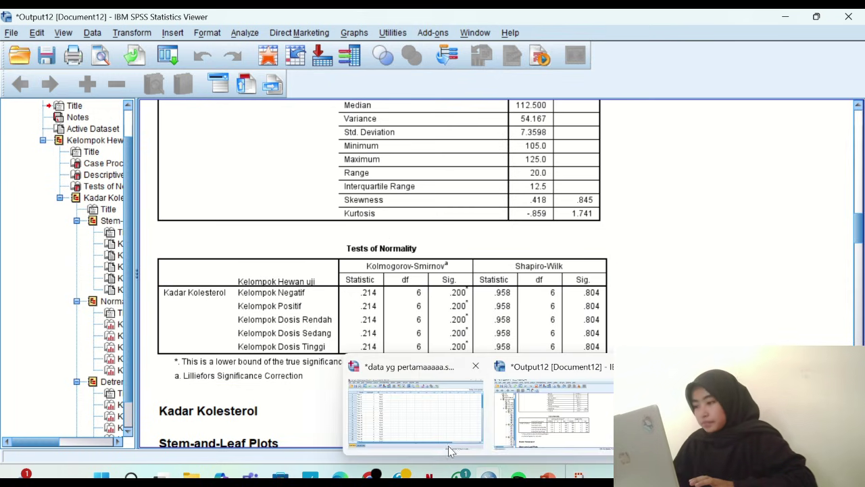
click(438, 421)
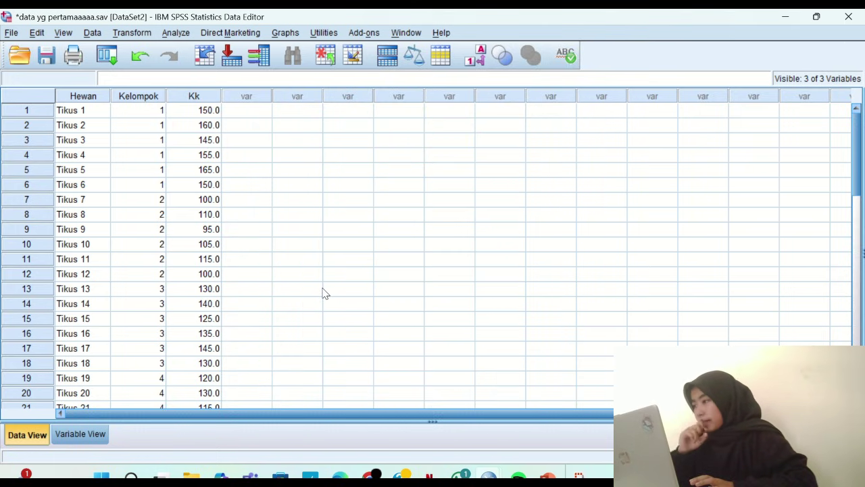
click(179, 35)
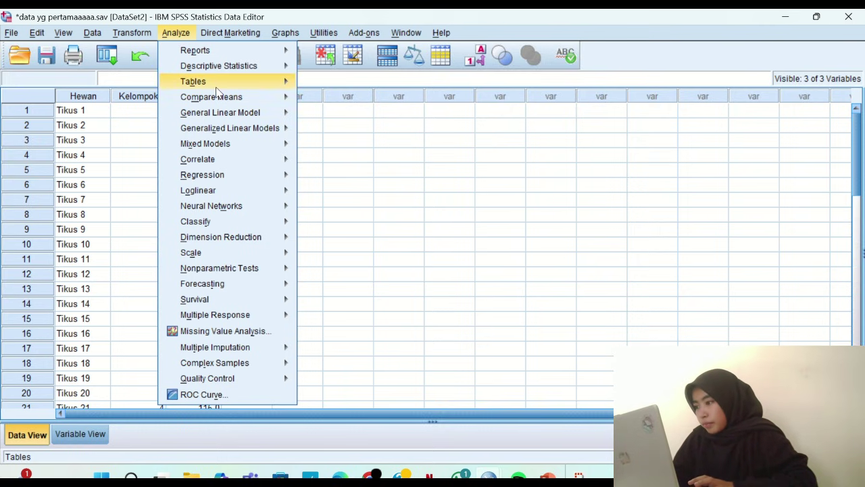
mouse_move(223, 97)
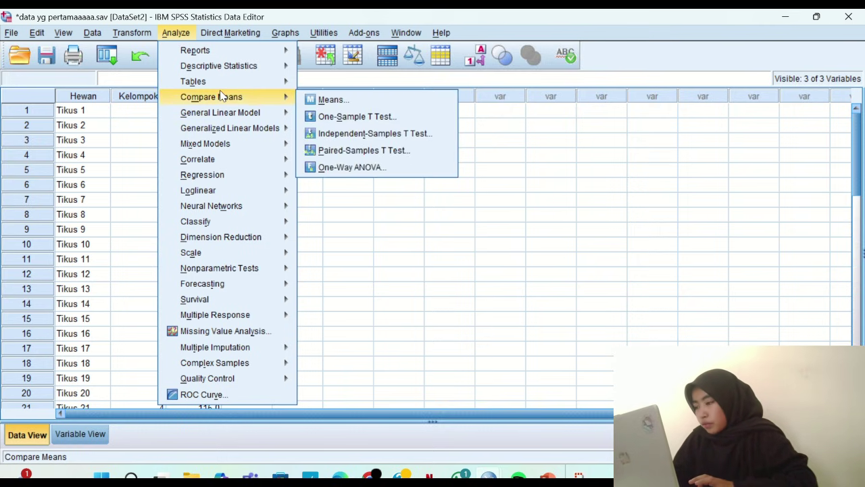
click(341, 167)
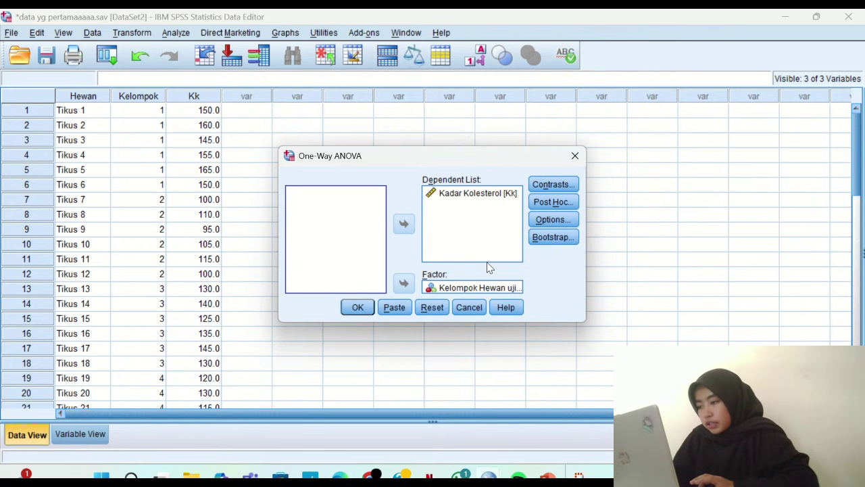
click(548, 188)
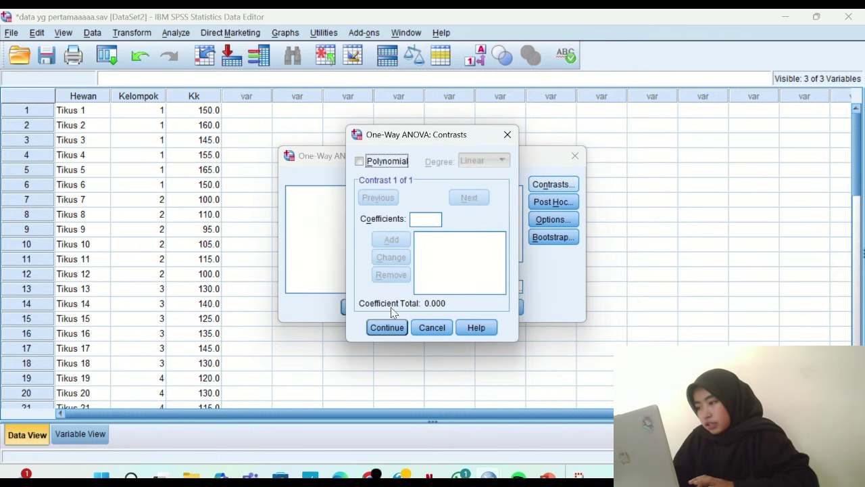
click(384, 330)
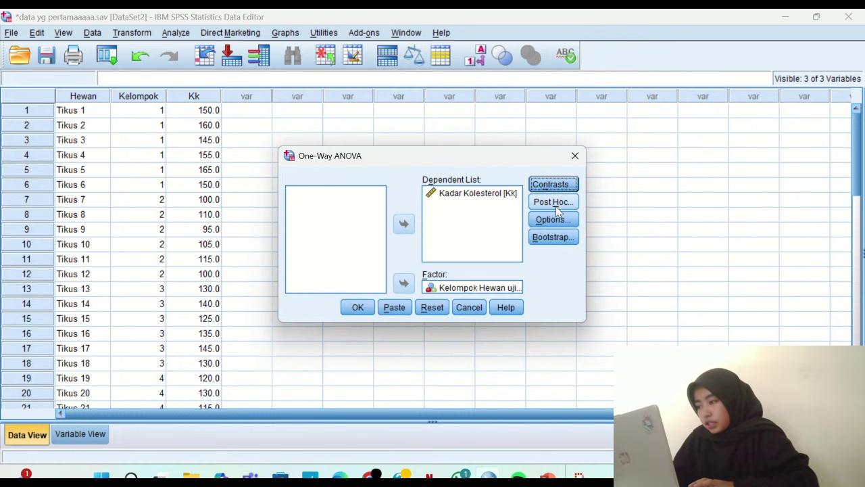
Run the ANOVA with the LSD post hoc test at significance level 0.05 and no additional statistics
click(555, 204)
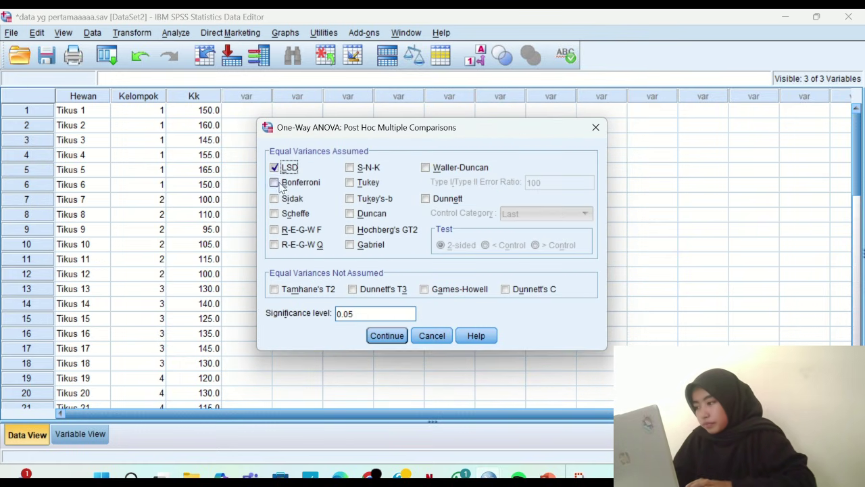
click(397, 340)
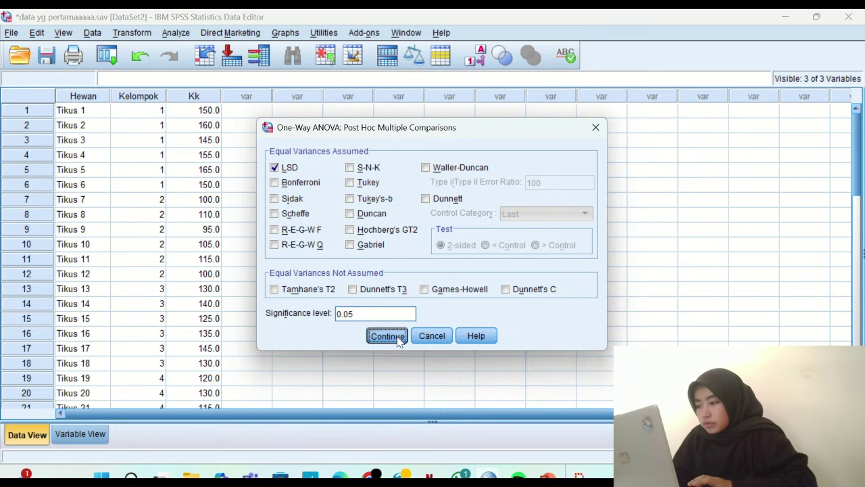
click(559, 223)
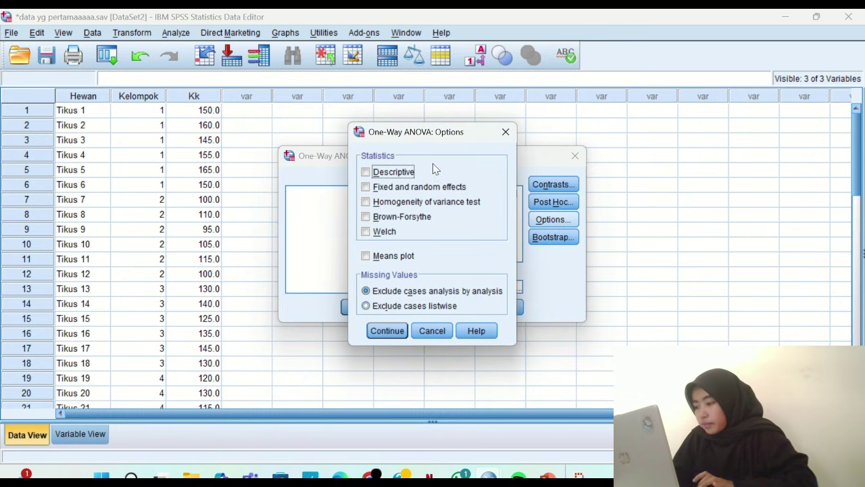
click(382, 331)
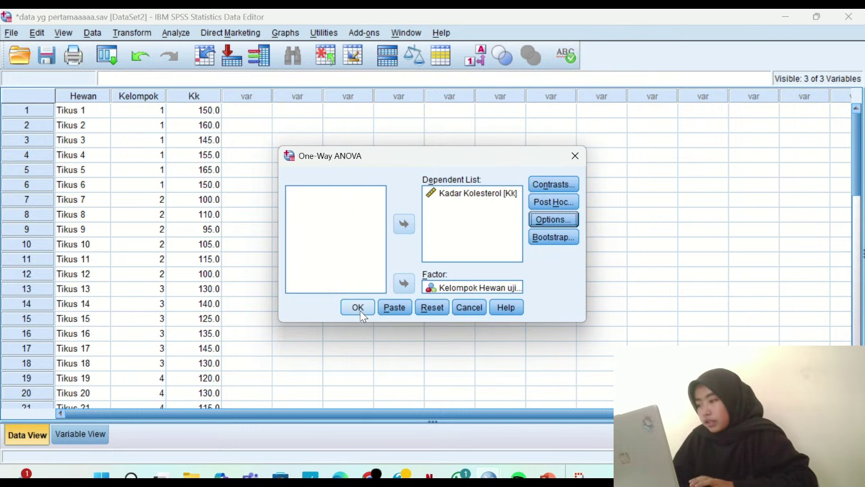
click(359, 308)
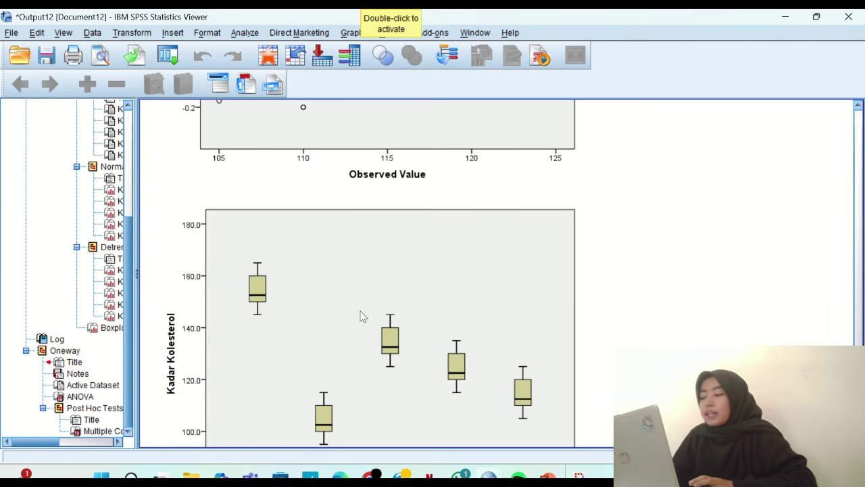
Examine the ANOVA table and the LSD Multiple Comparisons table for Kadar Kolesterol in the output
scroll(361, 315, down, 10)
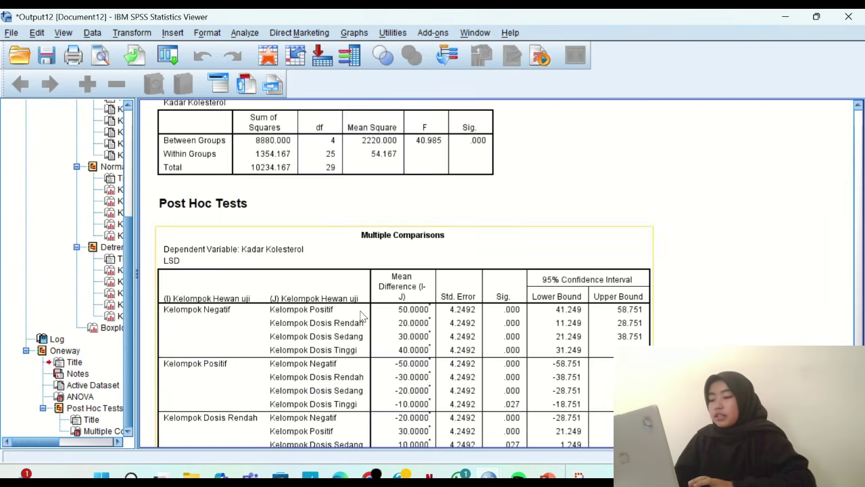
scroll(361, 315, down, 2)
scroll(362, 315, up, 3)
scroll(361, 315, down, 6)
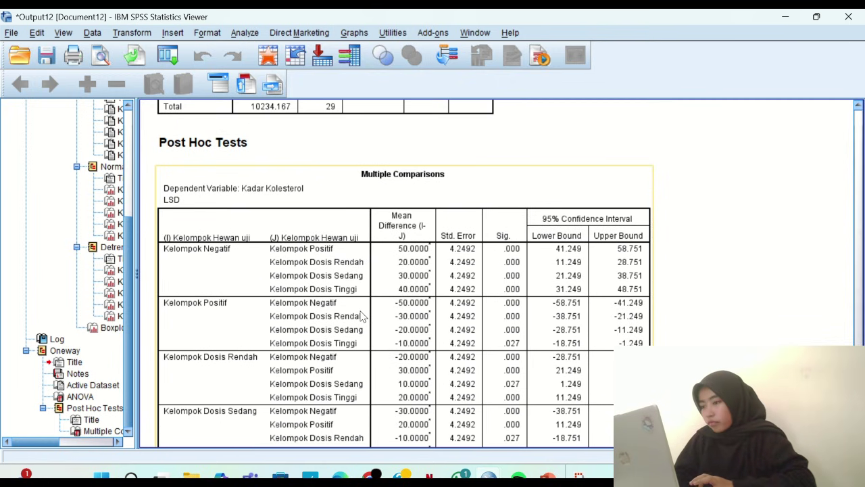
scroll(362, 316, up, 5)
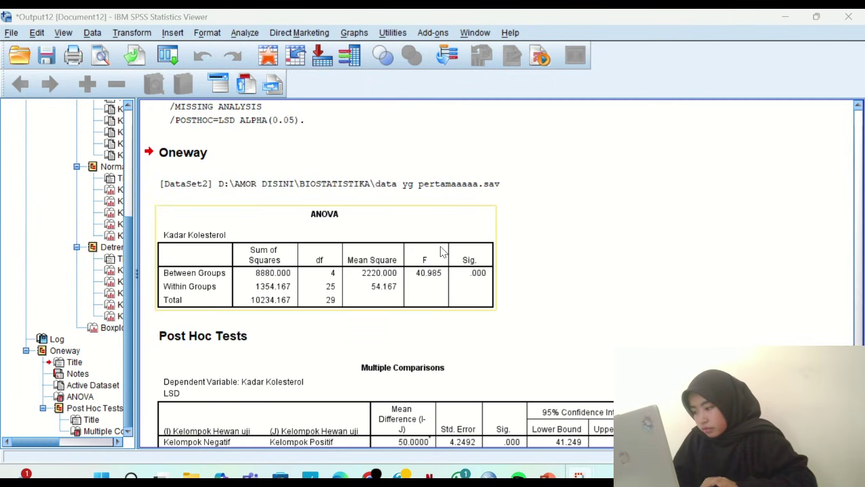
scroll(453, 263, down, 10)
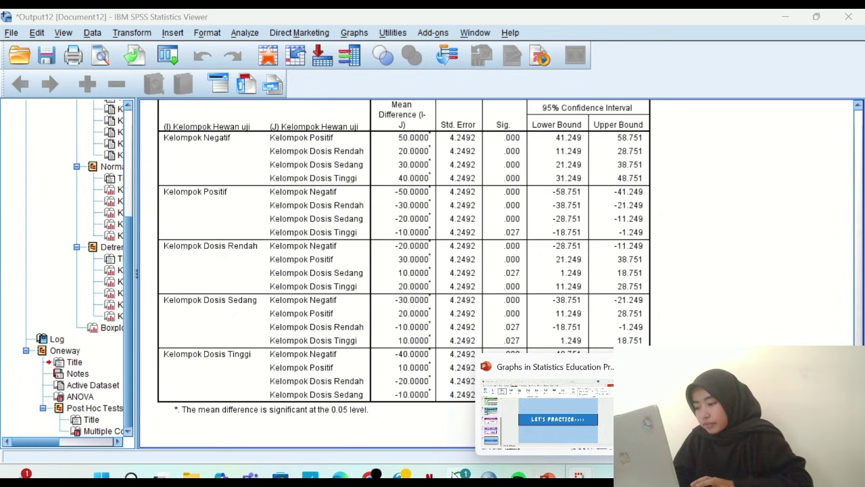
Return to the data set and start Recode into Different Variables with Kadar Kolesterol as the input variable
mouse_move(481, 473)
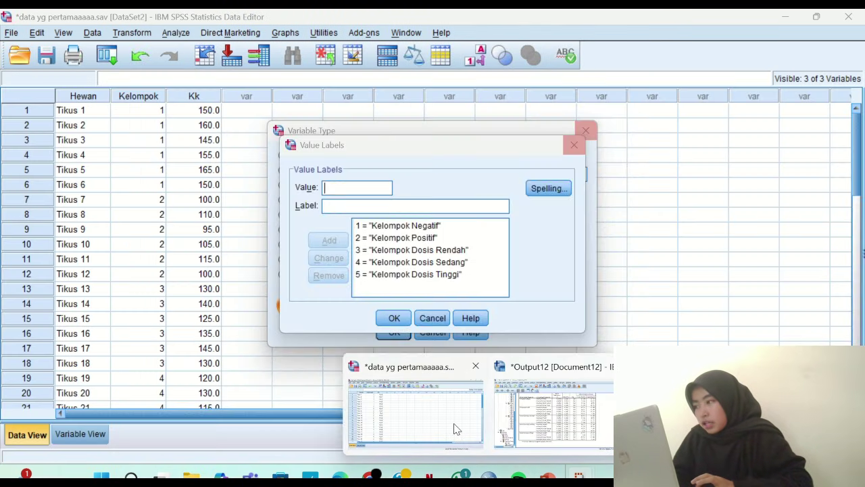
click(454, 423)
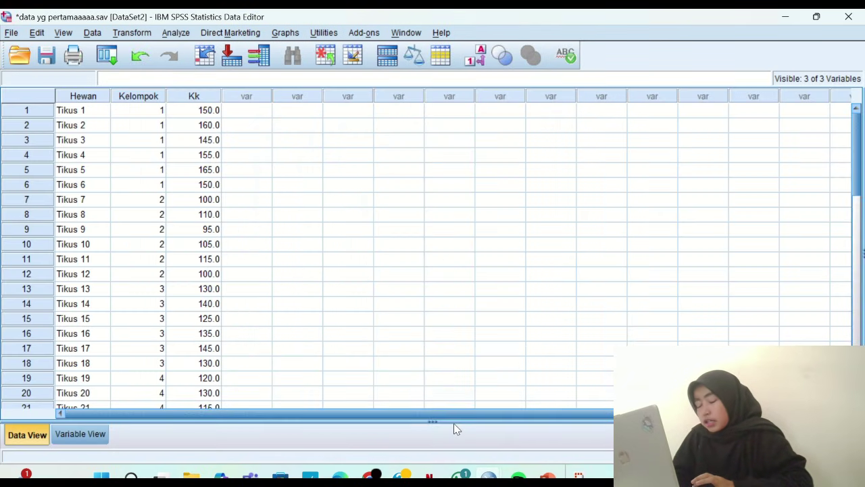
click(175, 35)
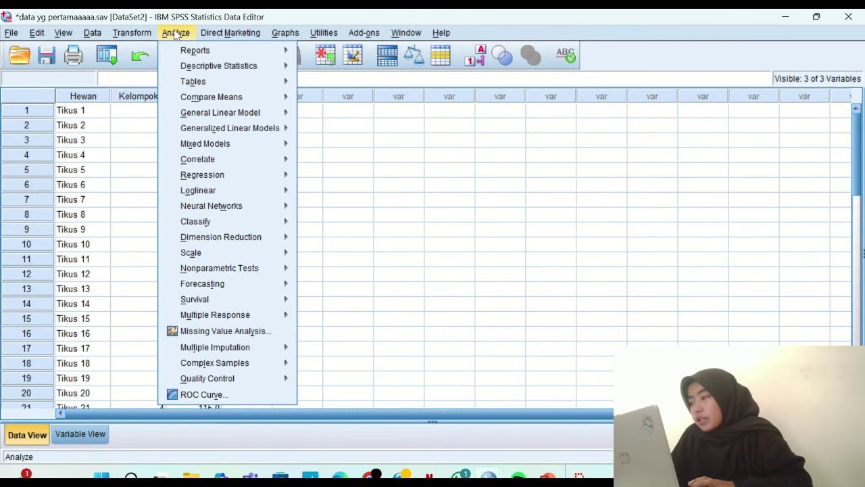
mouse_move(208, 69)
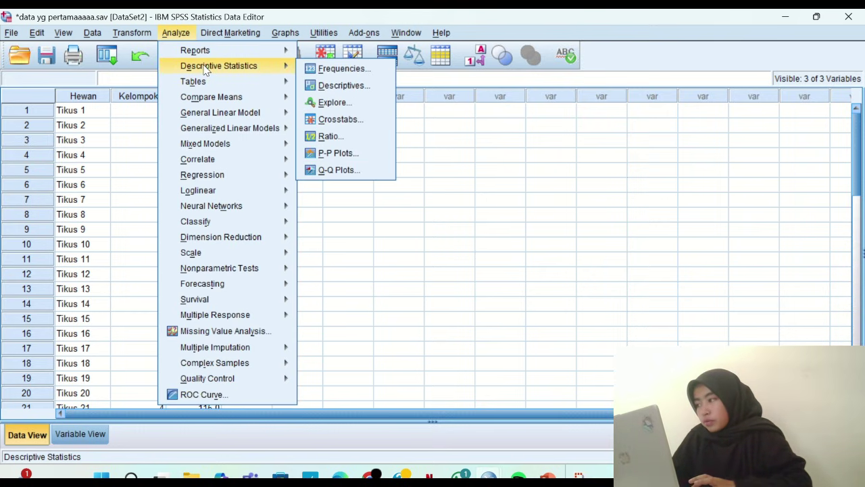
click(125, 35)
click(126, 35)
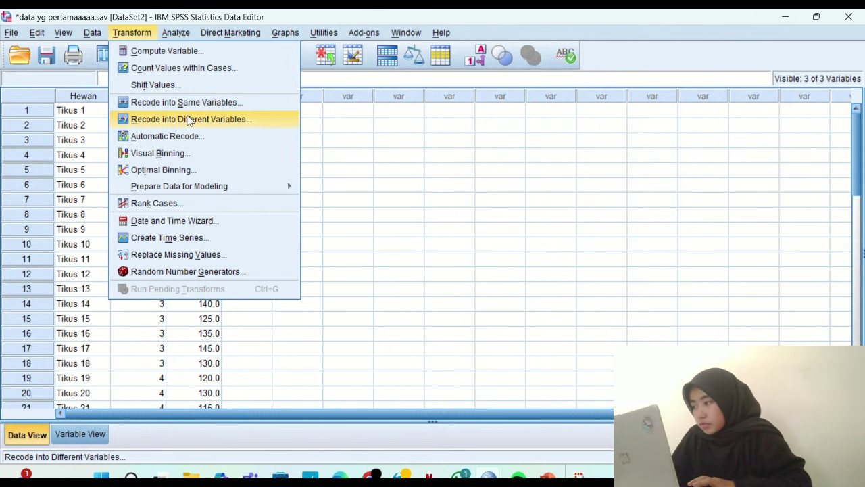
click(189, 120)
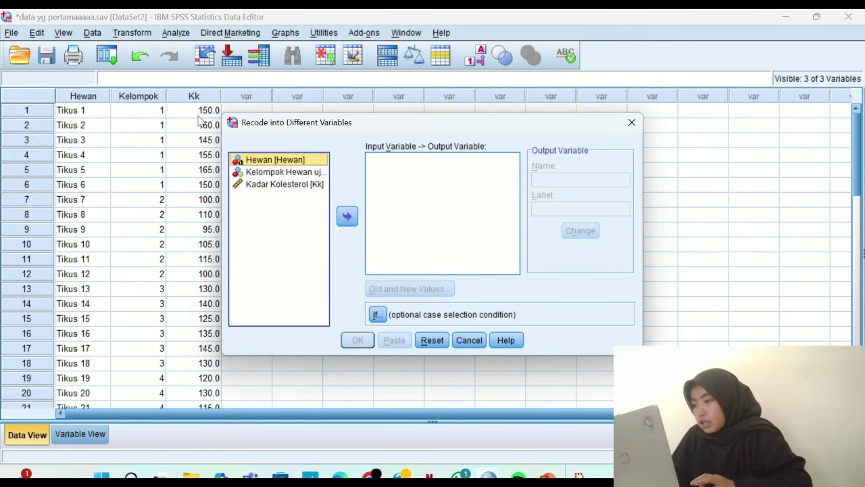
click(298, 173)
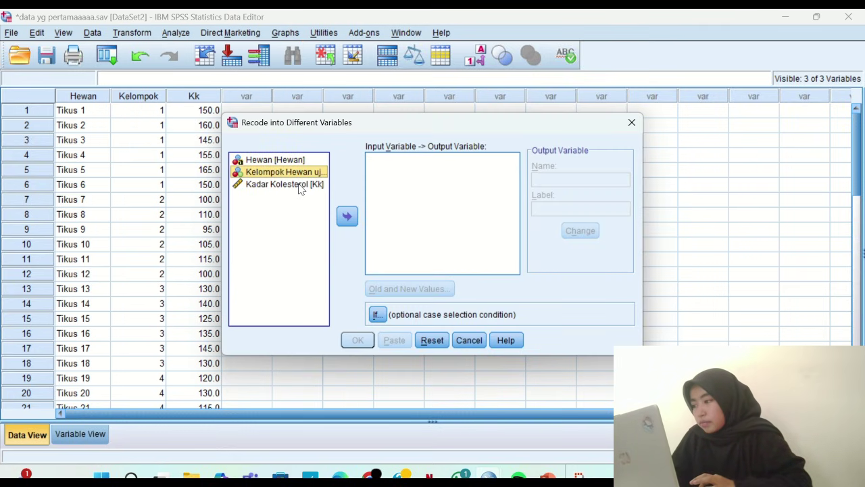
click(300, 186)
click(346, 216)
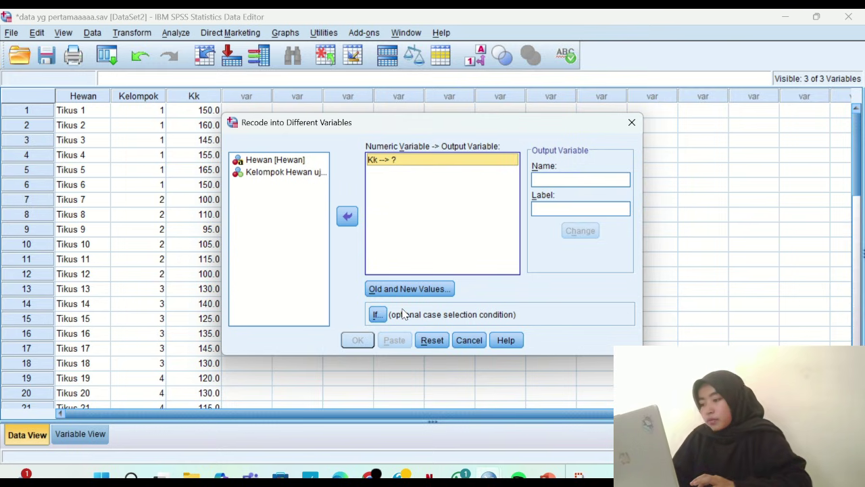
Add a recoding rule that turns old values from 90 through 119 into the new value 1
click(444, 289)
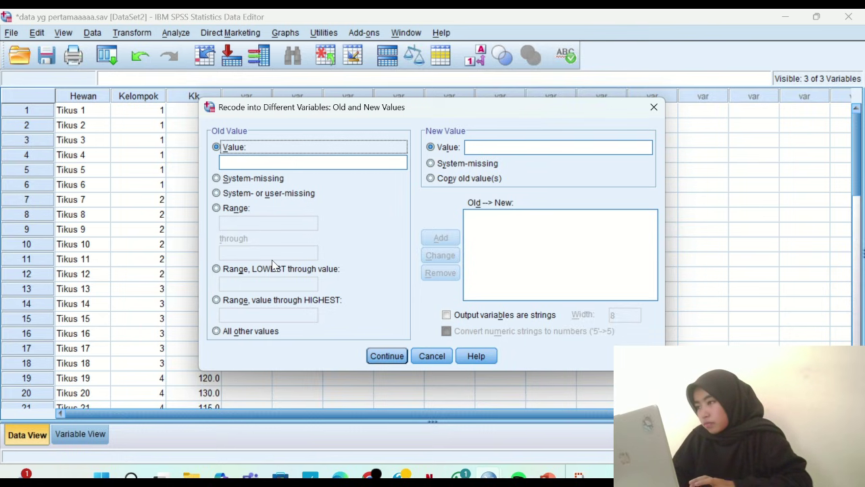
click(361, 31)
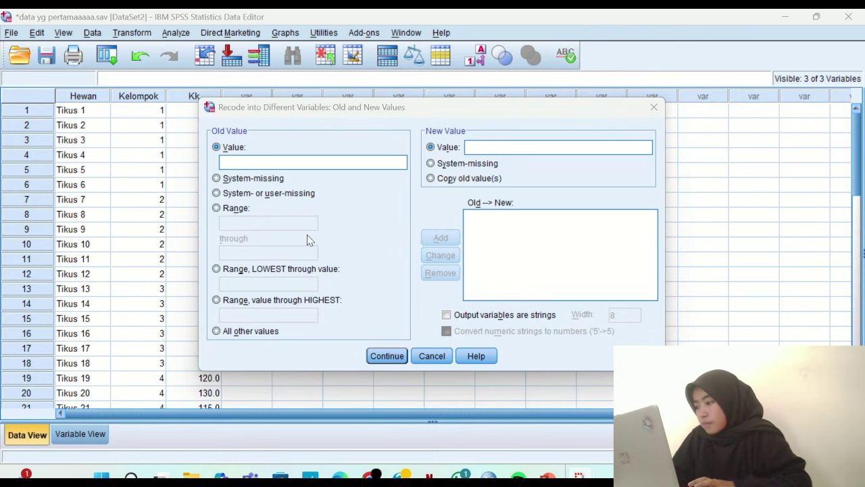
click(216, 270)
click(216, 270)
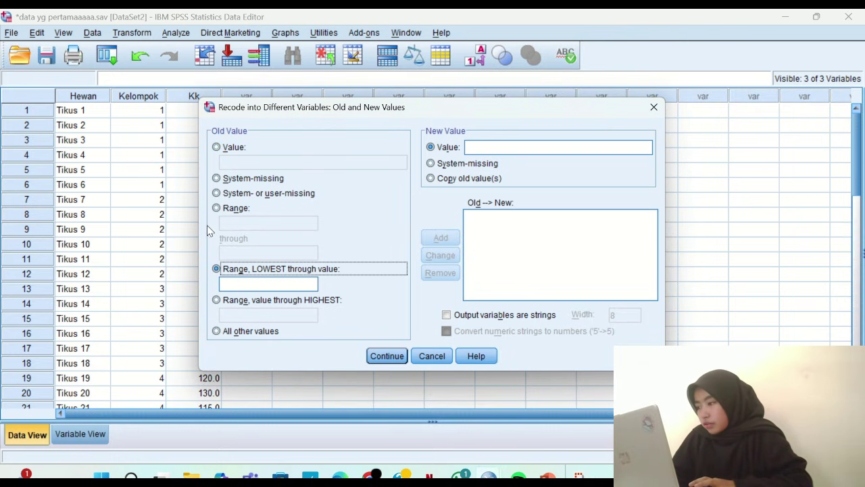
click(225, 209)
click(232, 224)
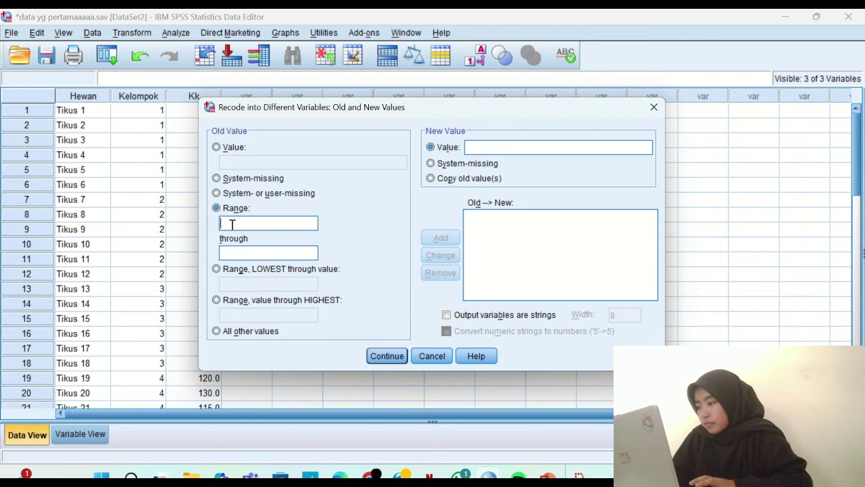
text(90)
click(237, 255)
text(119)
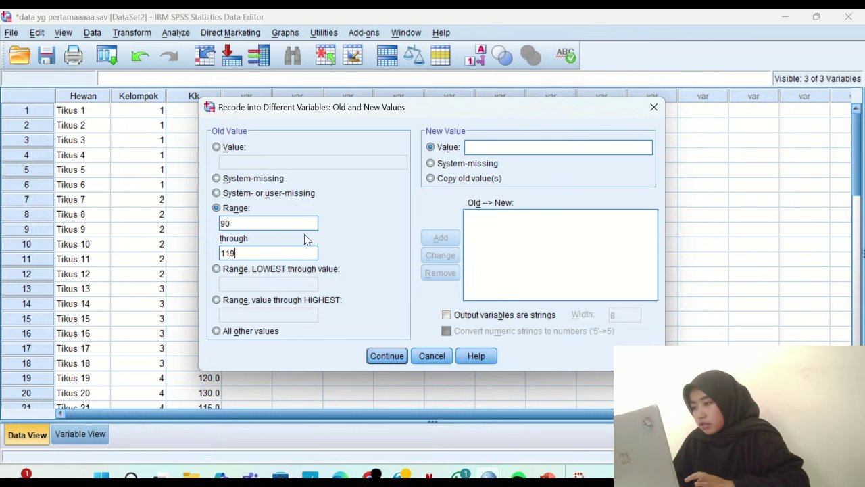
text(1)
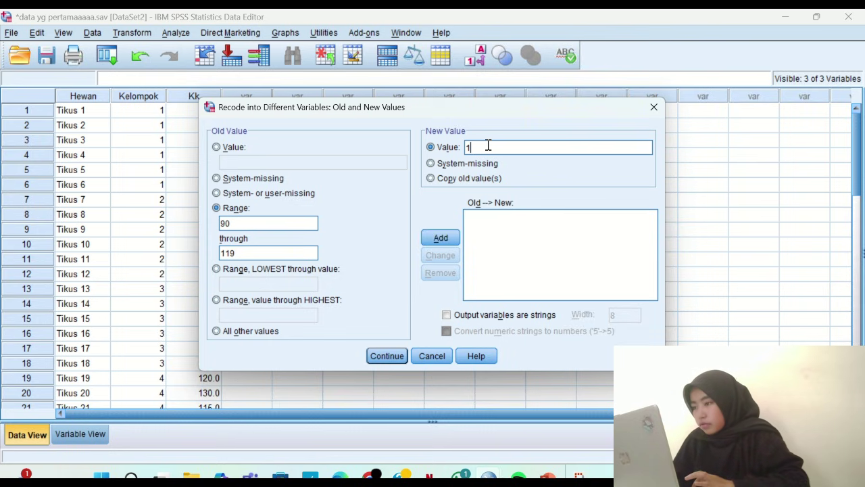
click(440, 237)
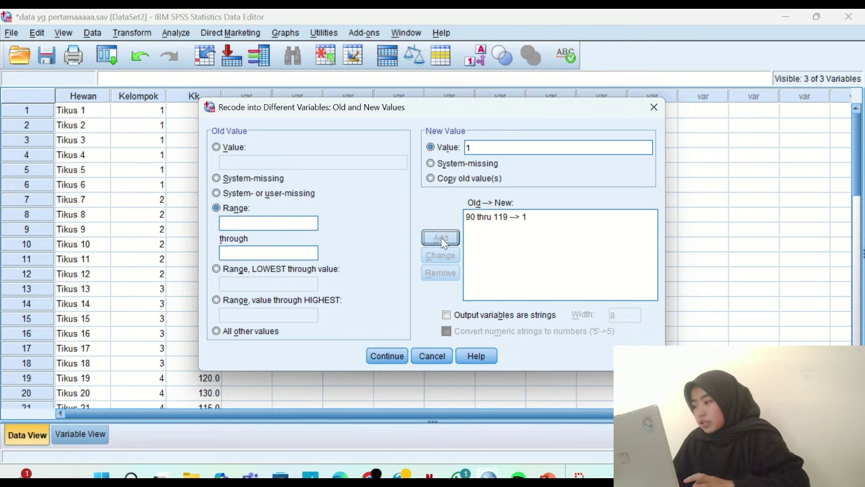
Add a second rule recoding the range 120 through 139 to the new value 2
text(2)
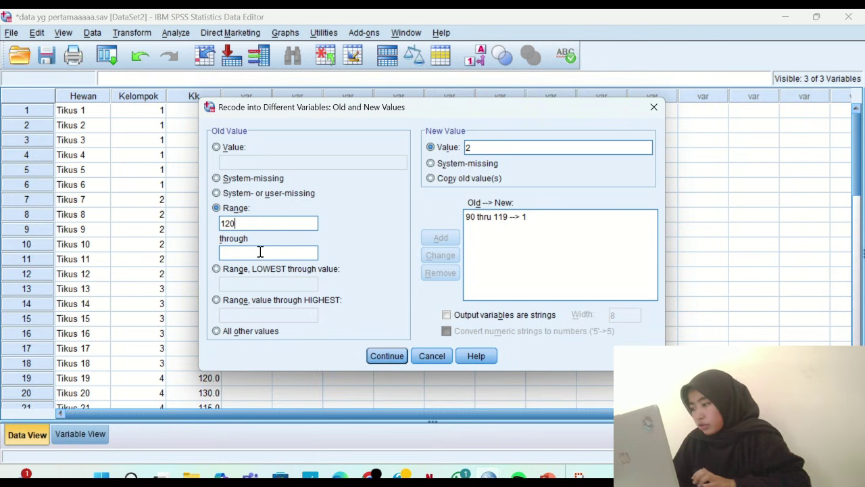
text(139)
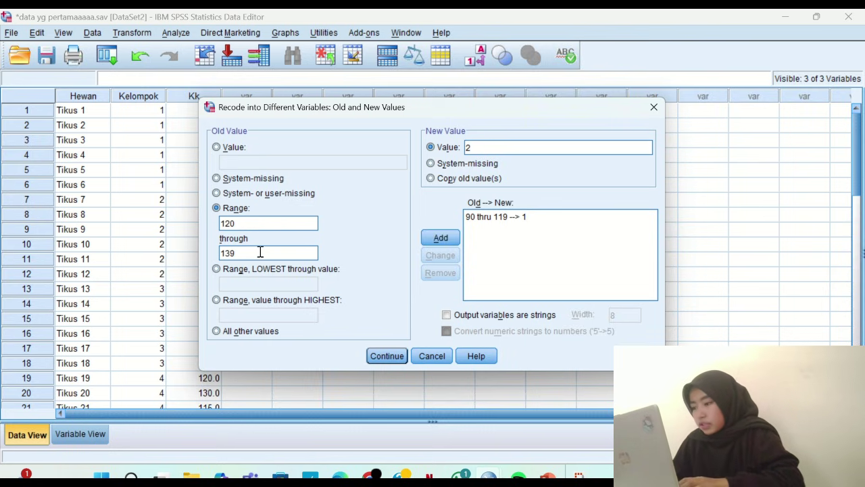
click(440, 237)
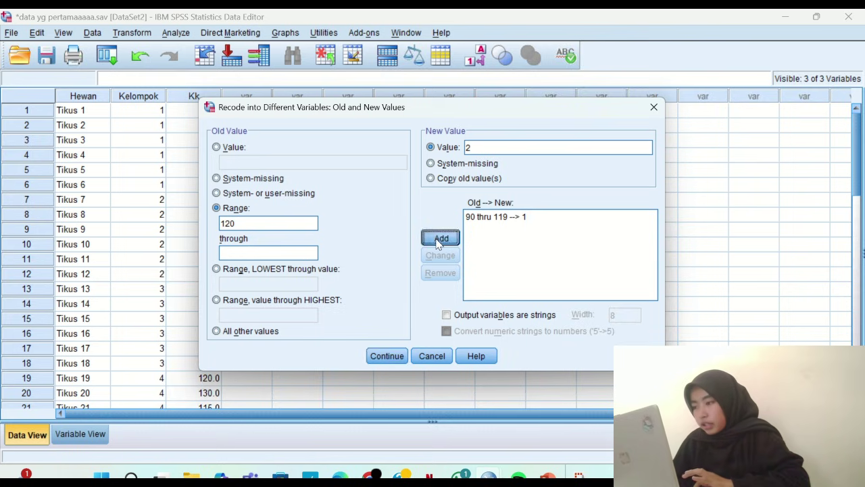
Add a third rule recoding values from 140 through the highest to 3, and accept the set of rules
click(216, 301)
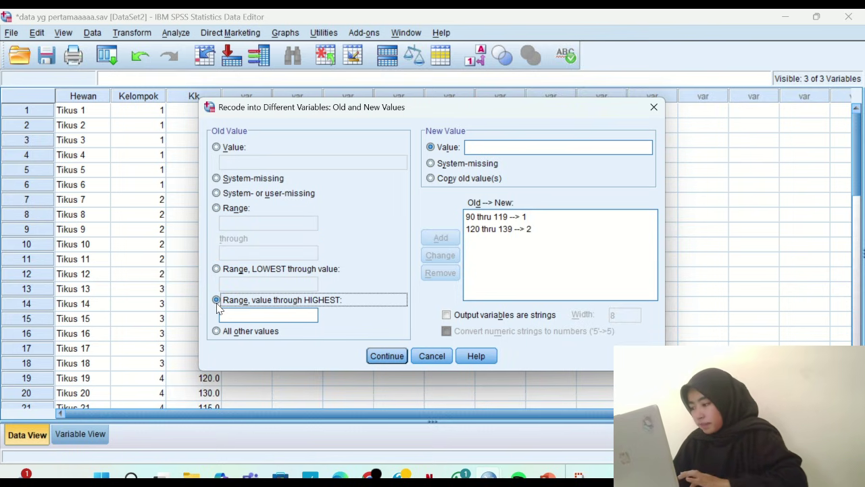
click(256, 318)
text(140)
click(478, 147)
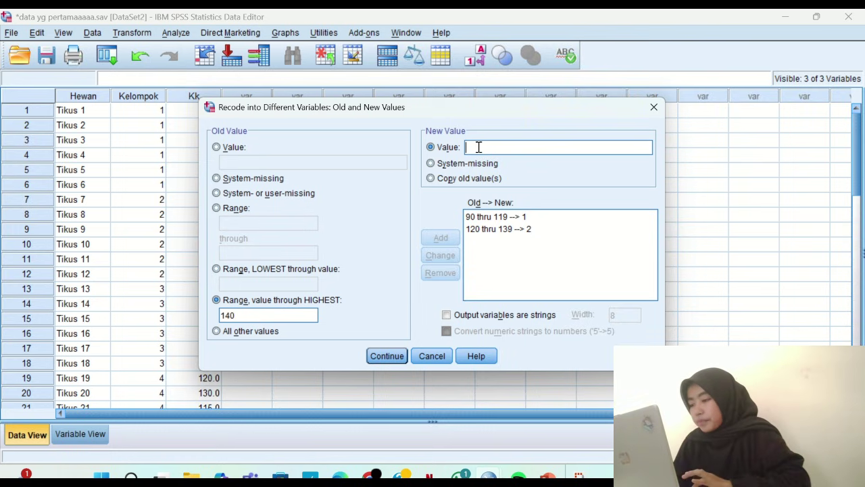
text(3)
click(440, 237)
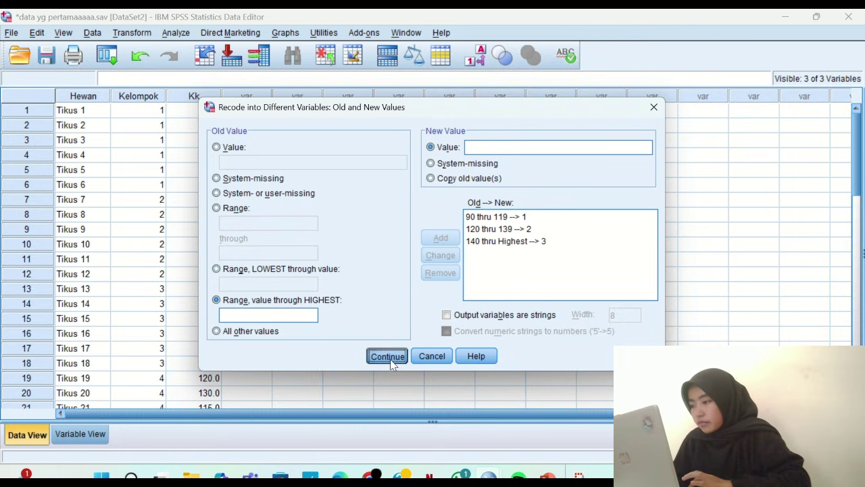
click(387, 356)
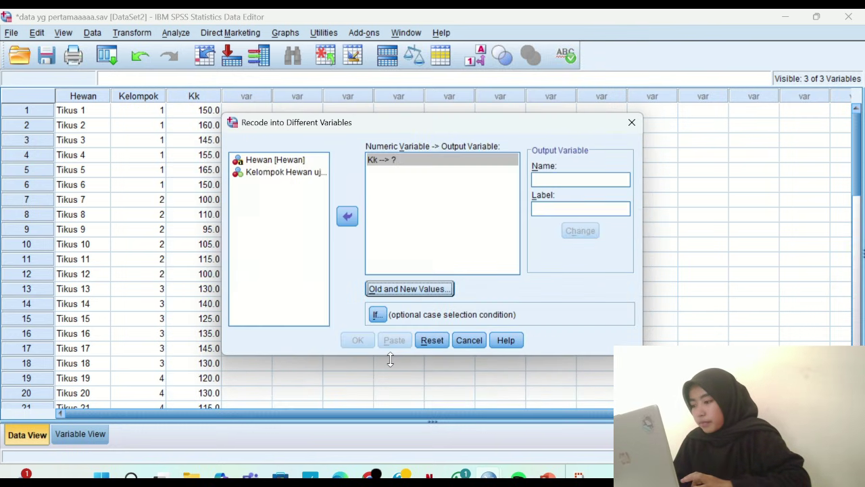
click(574, 181)
click(441, 165)
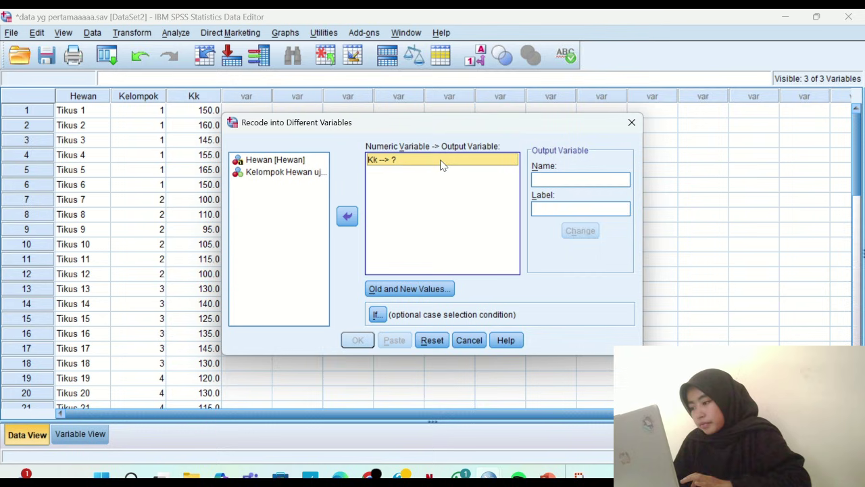
click(271, 173)
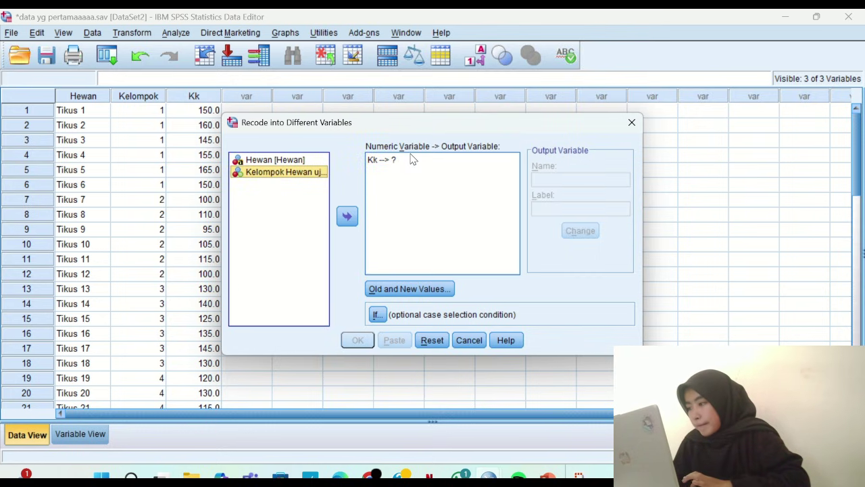
click(347, 216)
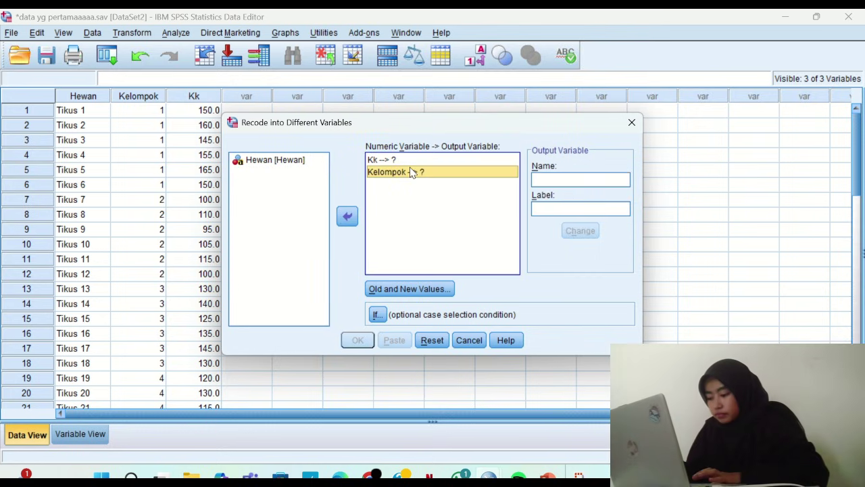
click(348, 221)
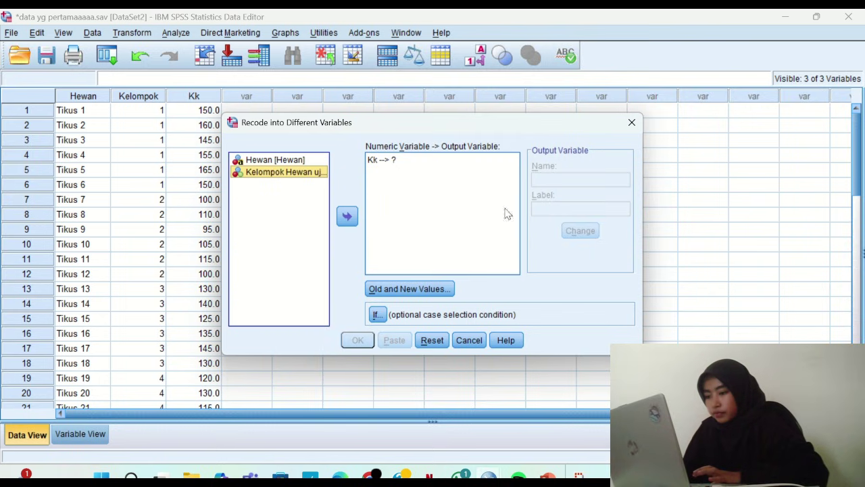
Name the output variable for Kk Kelompok2, without a label, and apply the name
click(390, 159)
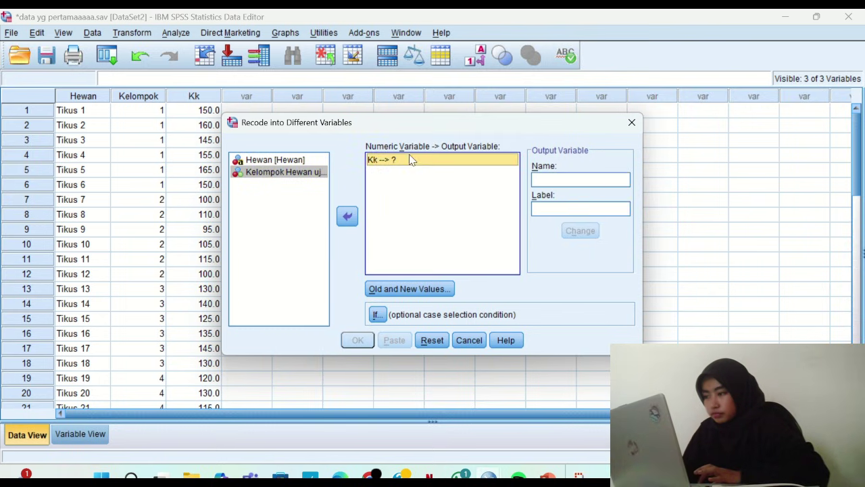
click(600, 181)
text(Kel)
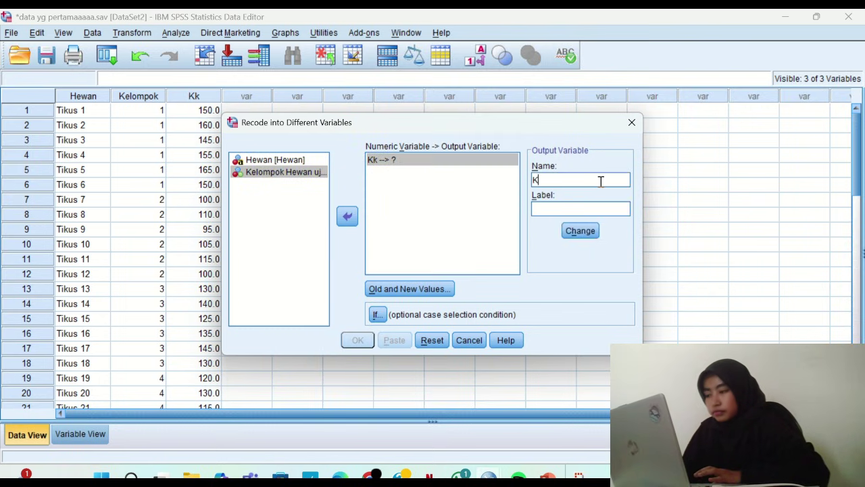
key(BackSpace)
text(lom)
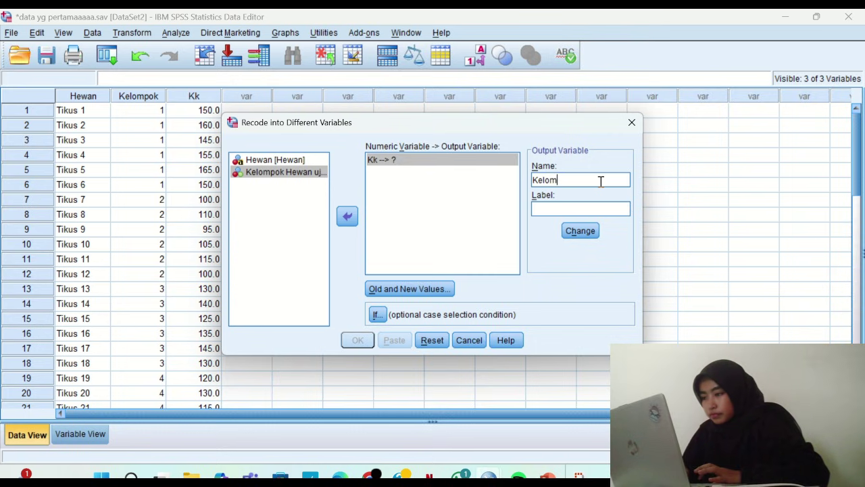
text(pok hewan Ti)
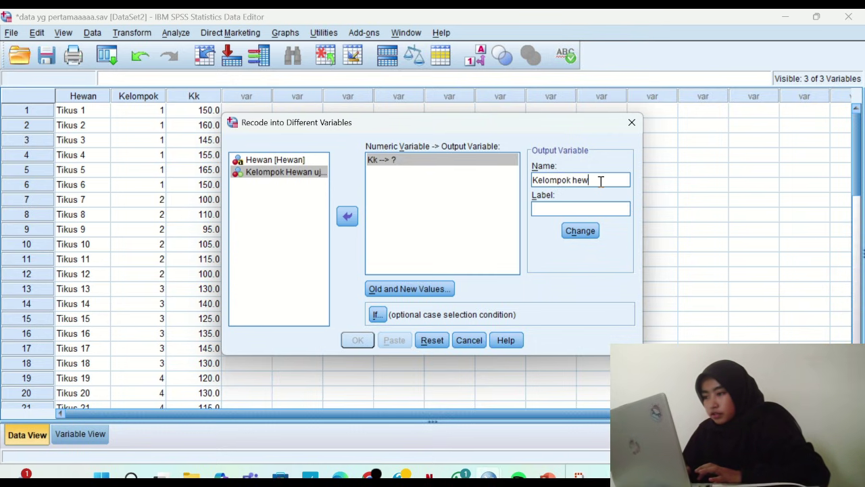
key(BackSpace)
key(BackSpace)
key(BackSpace)
key(BackSpace)
key(BackSpace)
key(BackSpace)
key(BackSpace)
key(BackSpace)
key(BackSpace)
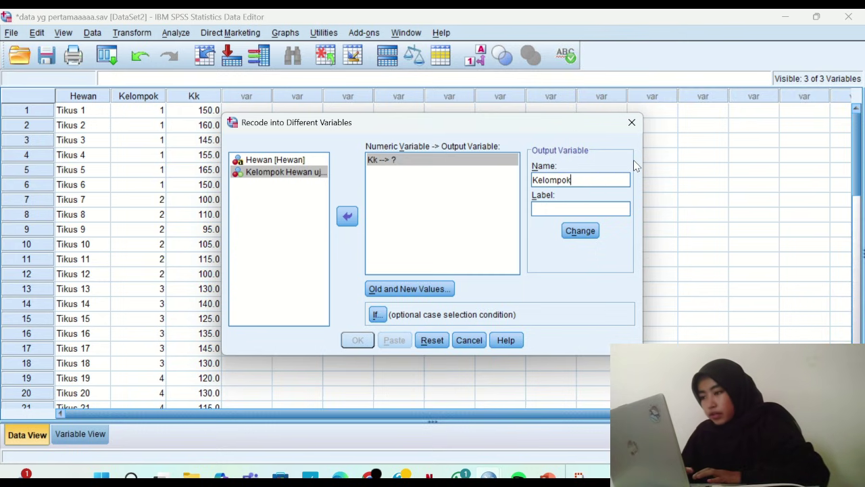
click(579, 230)
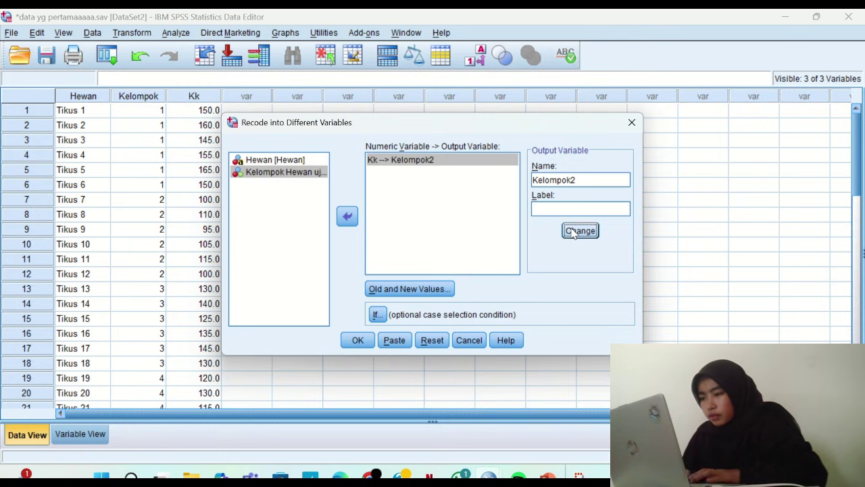
Run the recode and return to the data set to view the Kelompok2 column
click(351, 340)
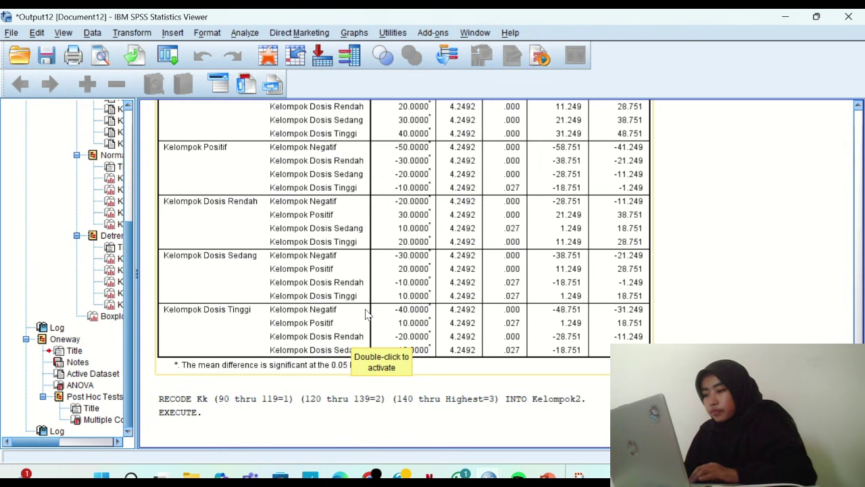
mouse_move(488, 477)
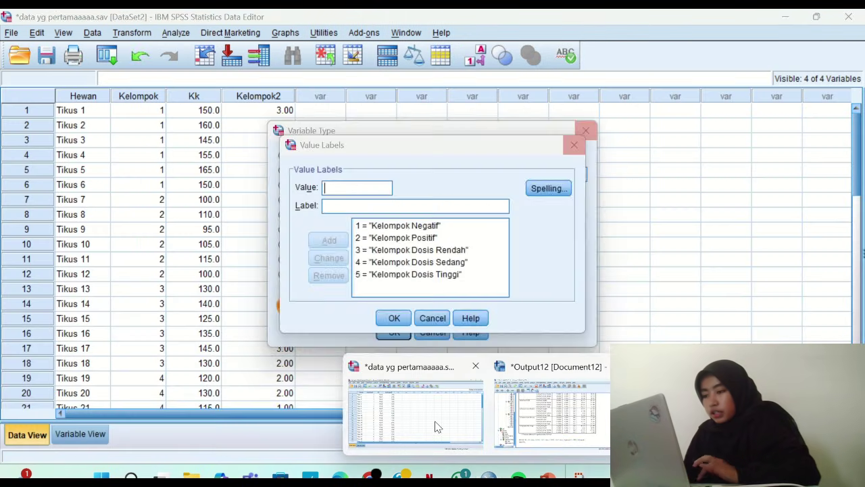
click(415, 406)
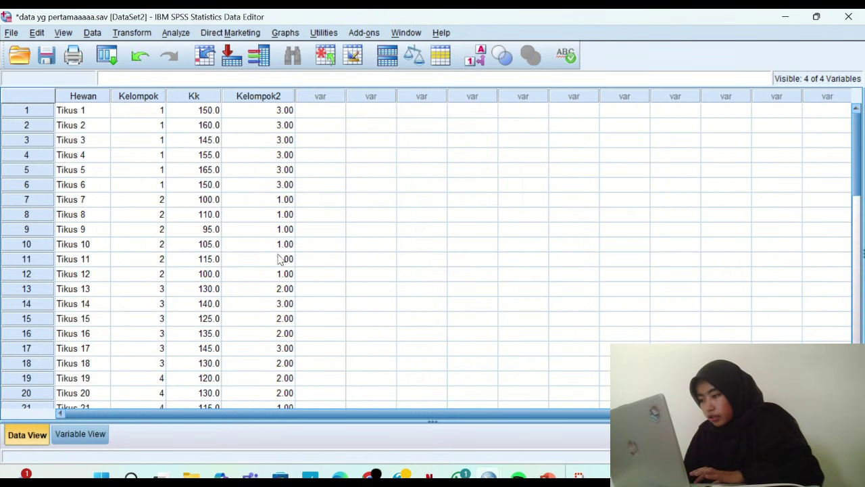
Run a Kruskal-Wallis H test on Kadar Kolesterol grouped by Kelompok over the range 1 to 5, and view its output tables
scroll(284, 365, down, 3)
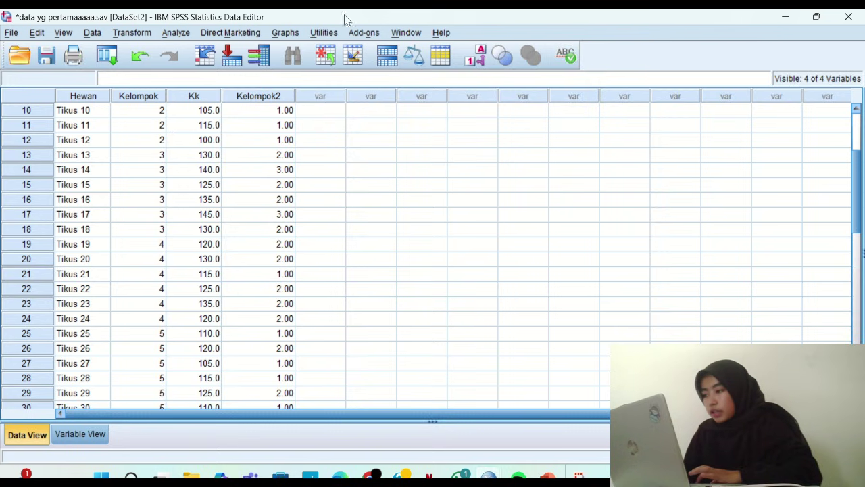
key(alt+Tab)
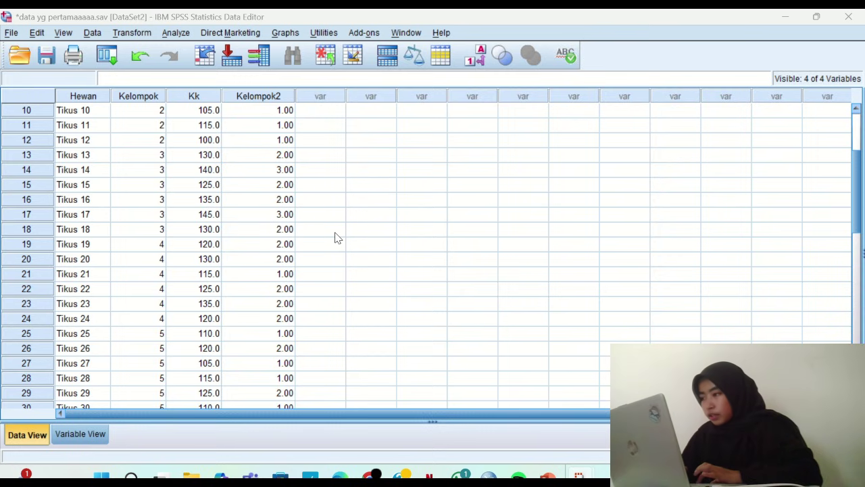
click(175, 33)
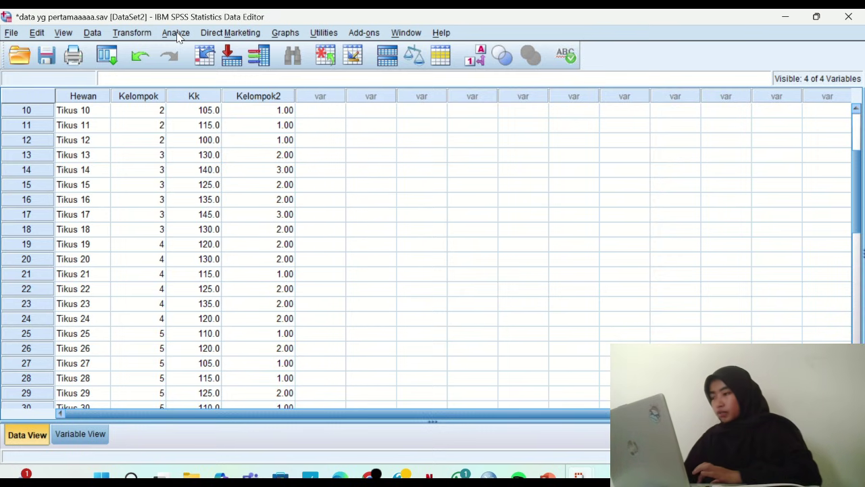
mouse_move(207, 71)
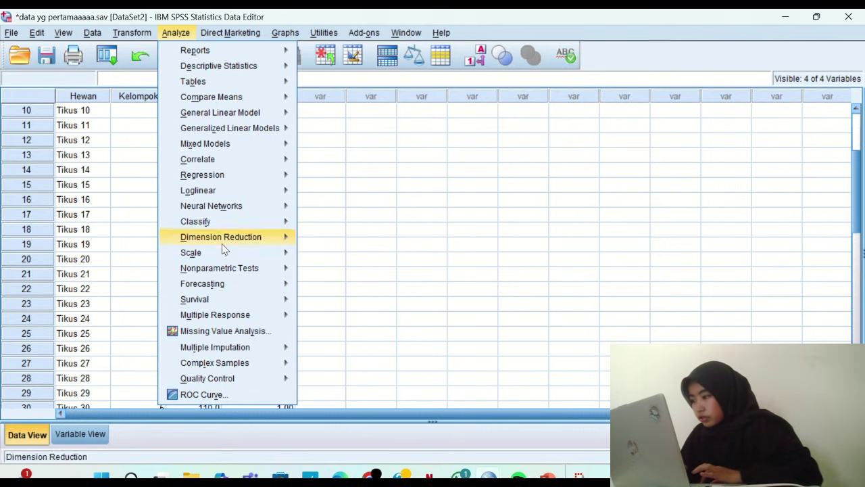
mouse_move(226, 266)
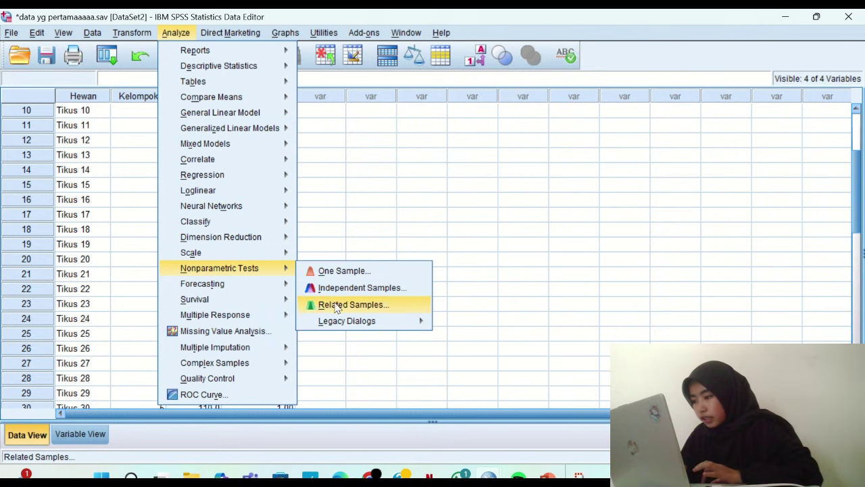
mouse_move(339, 325)
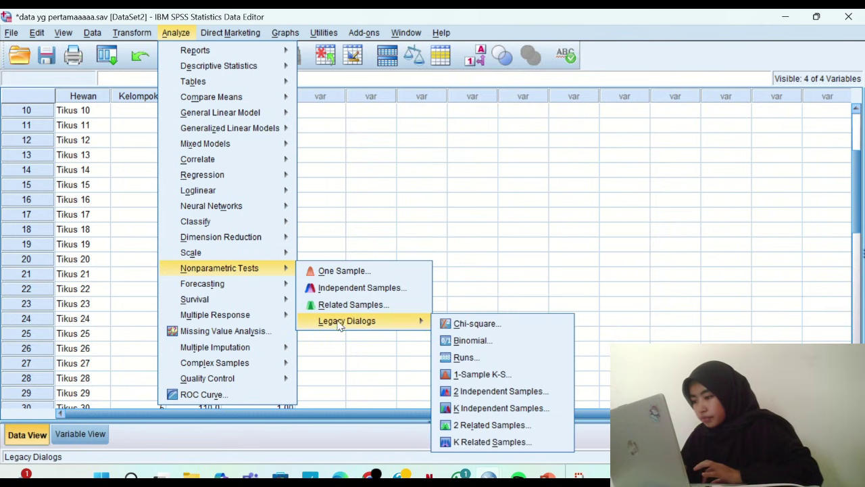
click(462, 410)
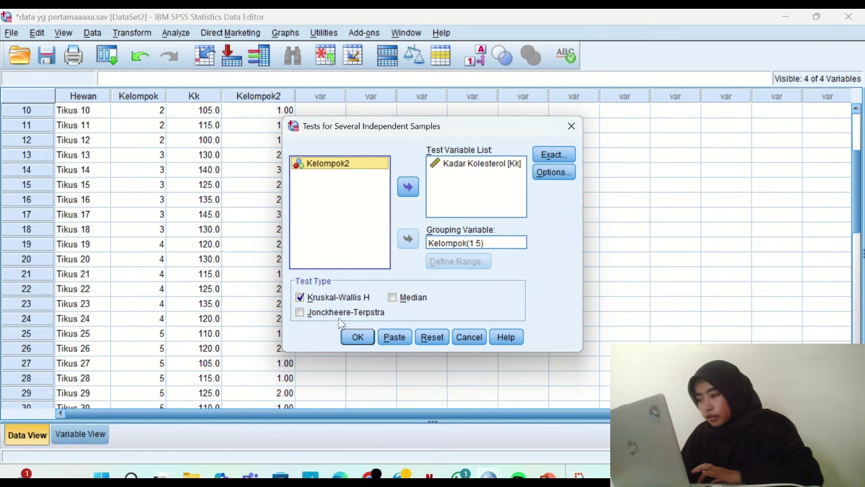
click(356, 337)
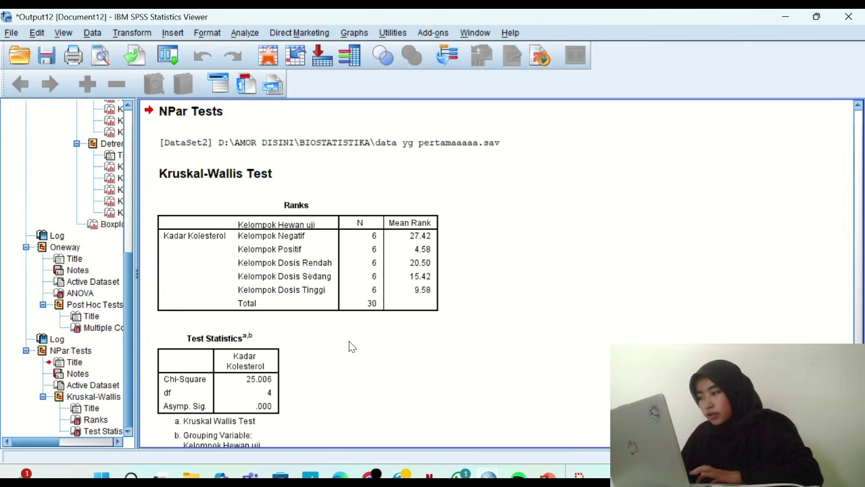
scroll(349, 341, down, 1)
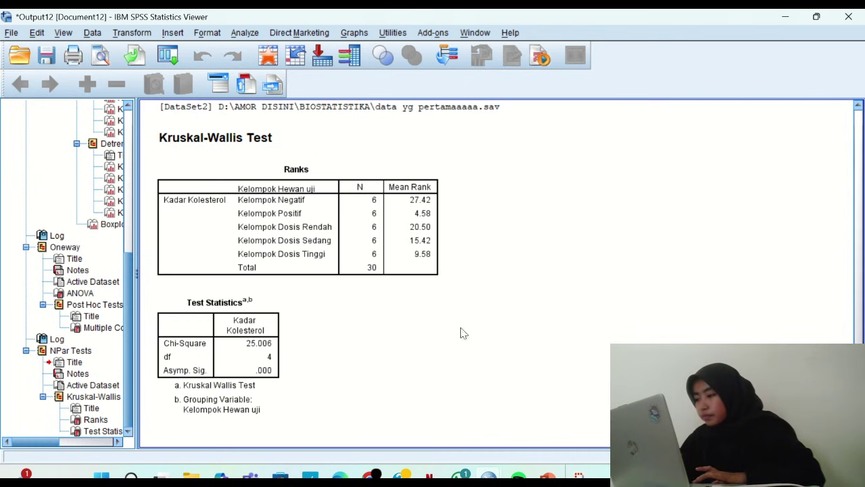
Return to the data set, start the nonparametric test for two independent samples and remove Kelompok as the grouping variable
click(262, 373)
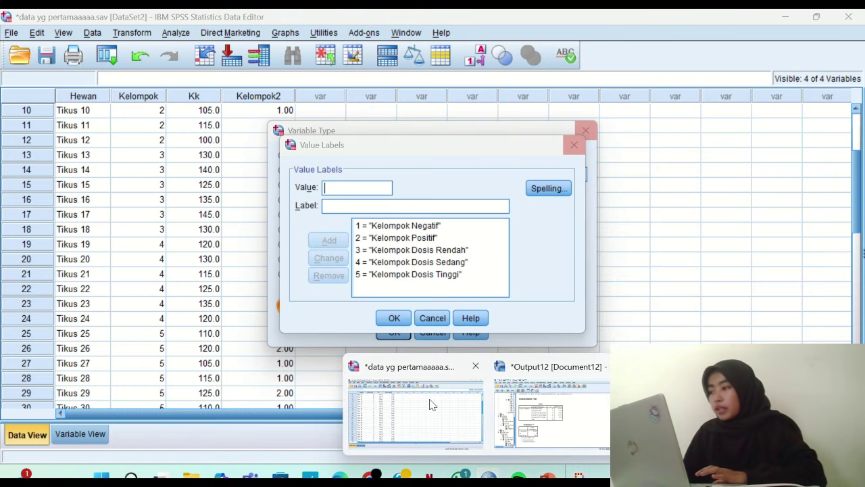
click(433, 404)
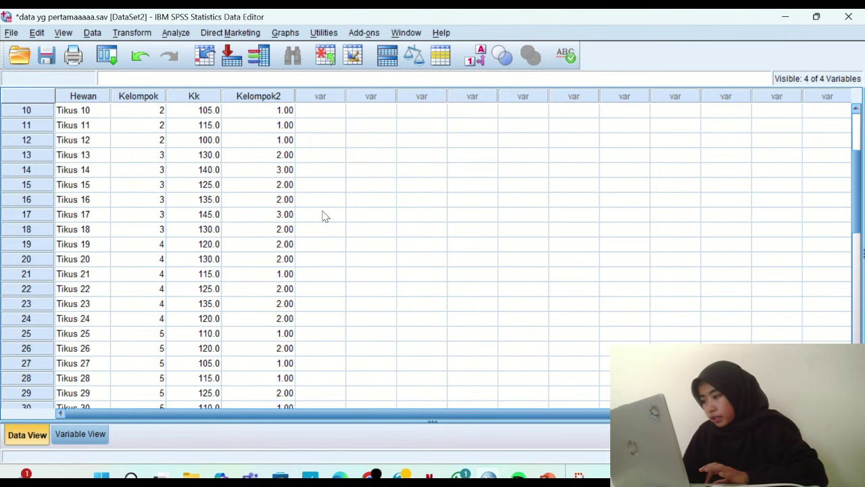
click(182, 34)
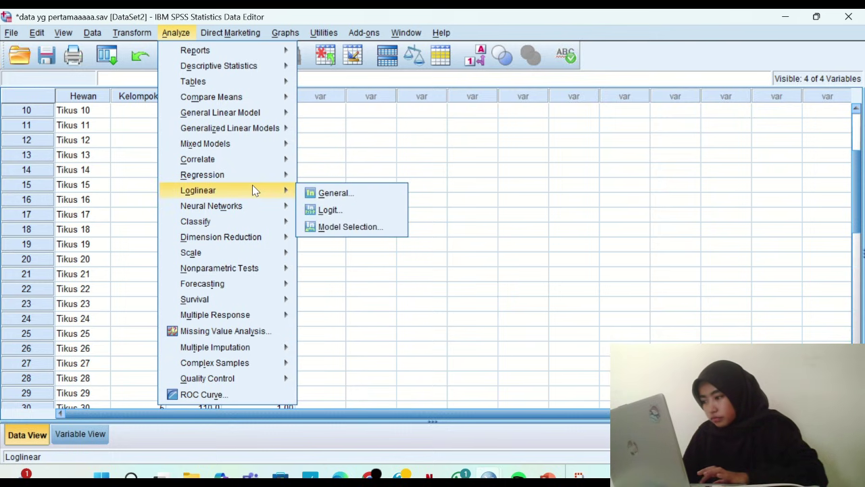
mouse_move(251, 273)
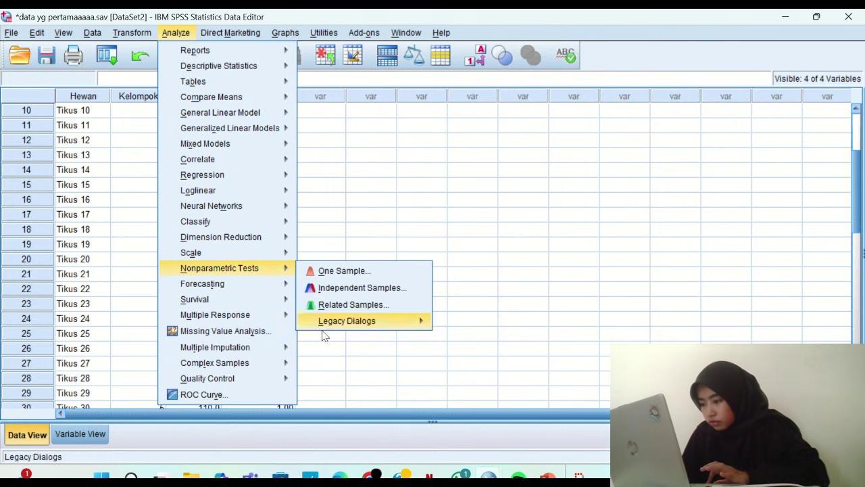
mouse_move(340, 324)
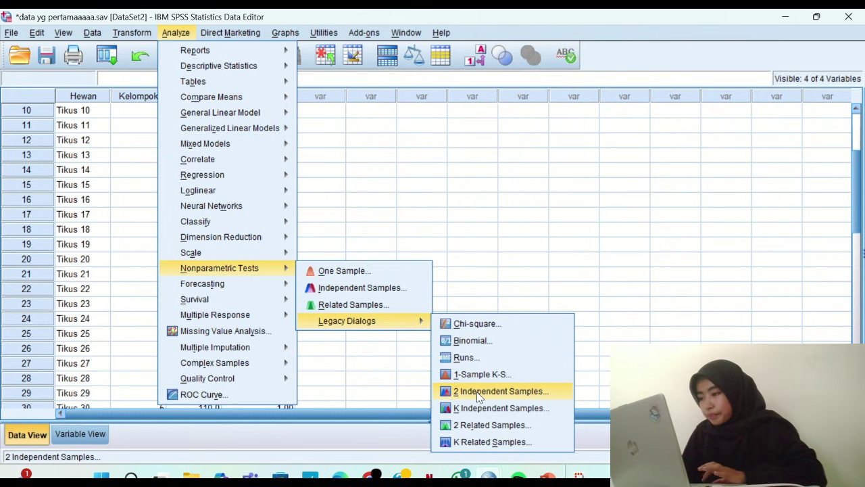
click(477, 391)
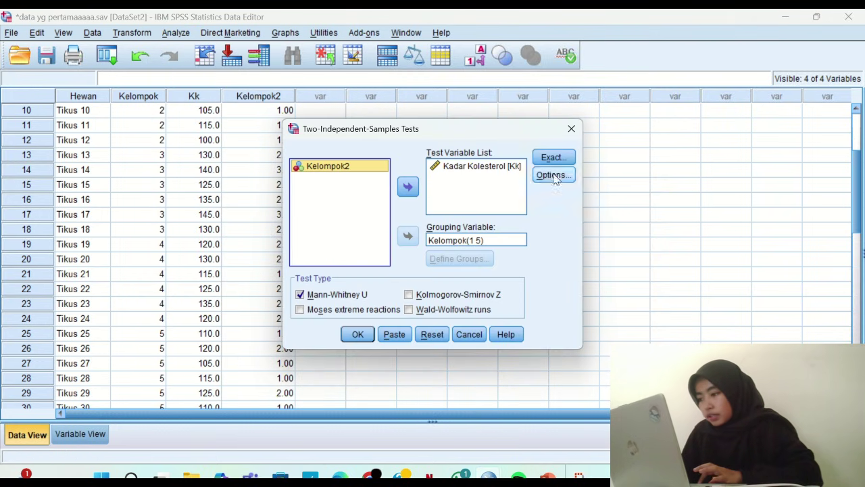
click(478, 241)
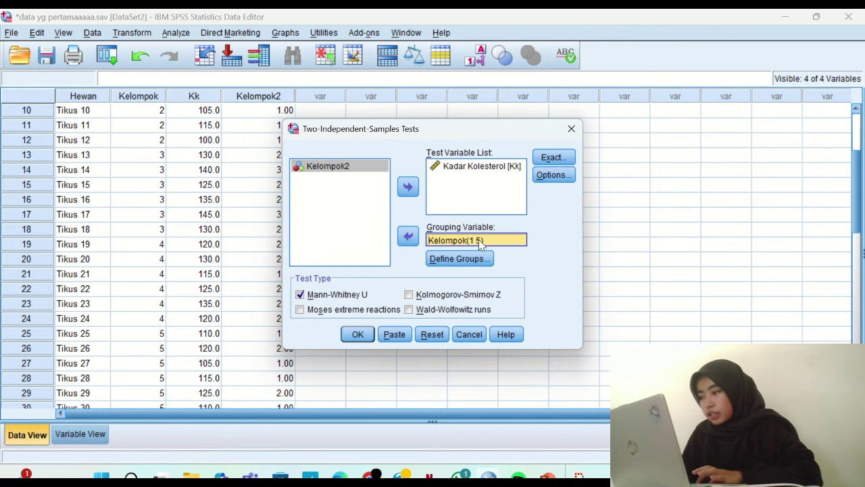
double_click(478, 239)
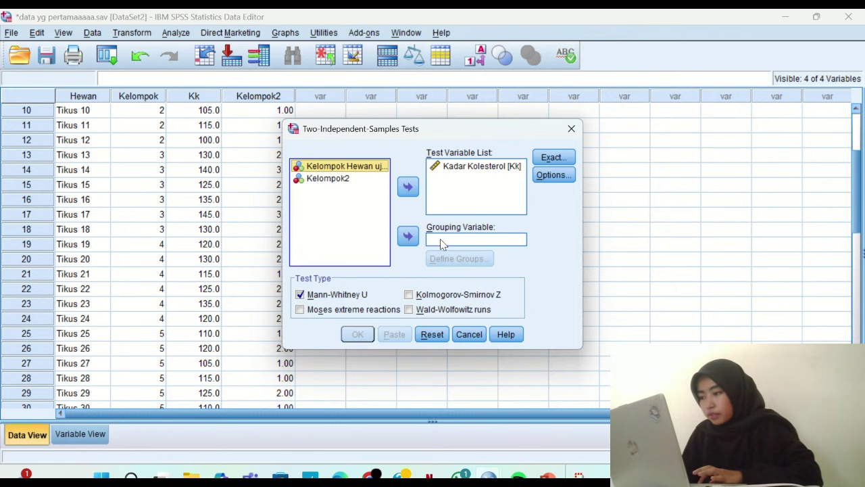
click(407, 235)
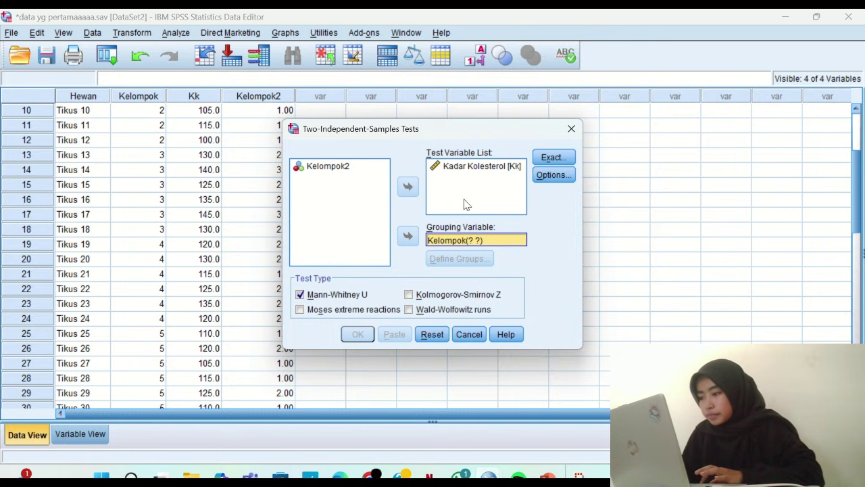
click(476, 166)
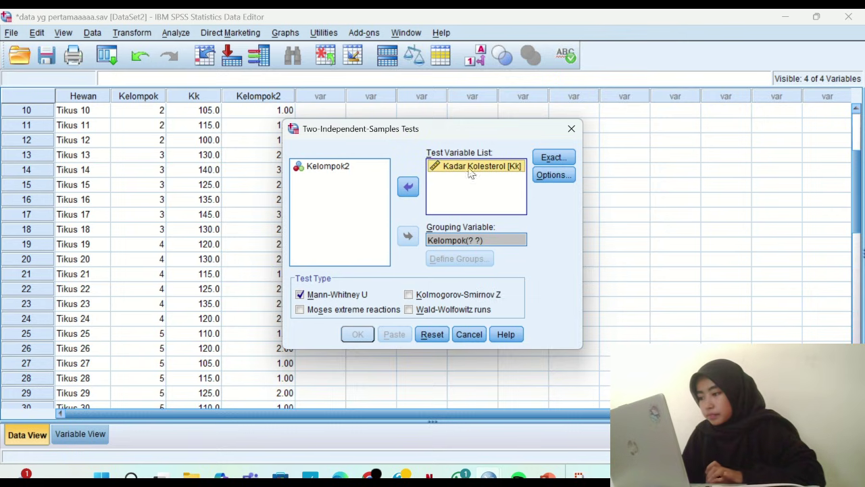
click(444, 240)
double_click(444, 240)
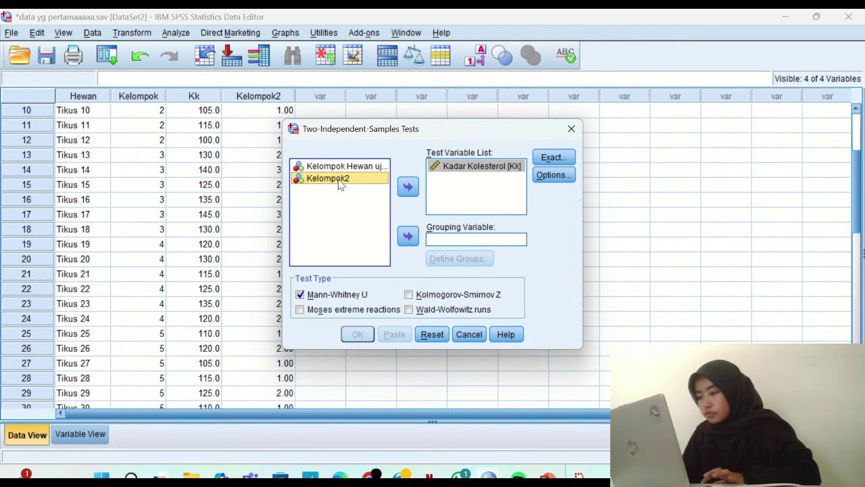
Set Kelompok as the grouping variable with groups 1 and 3, run the Mann-Whitney U test on Kadar Kolesterol and view the results
click(408, 236)
click(450, 261)
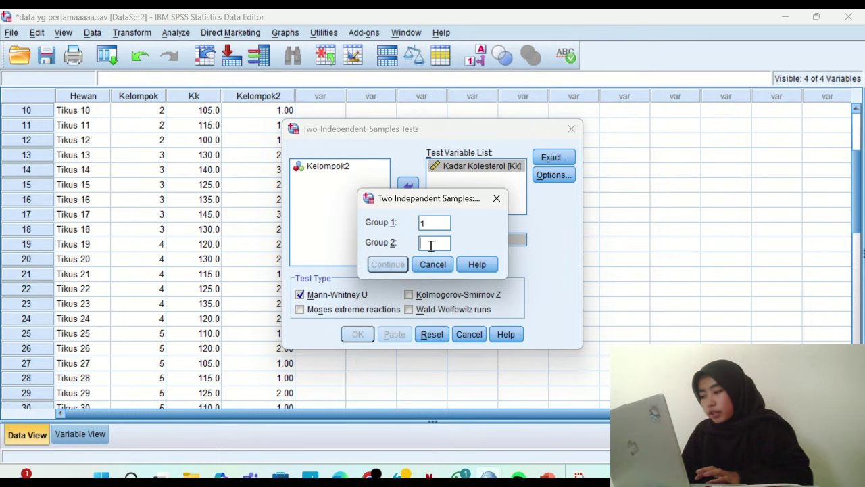
click(430, 246)
text(3)
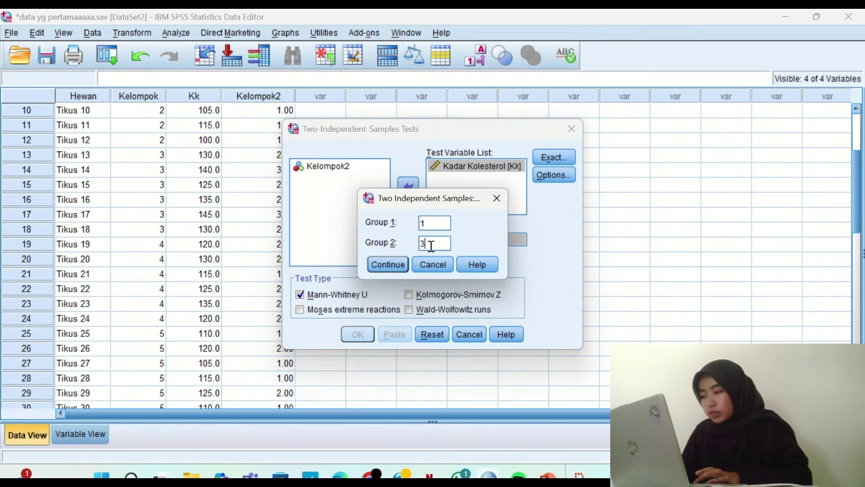
click(399, 265)
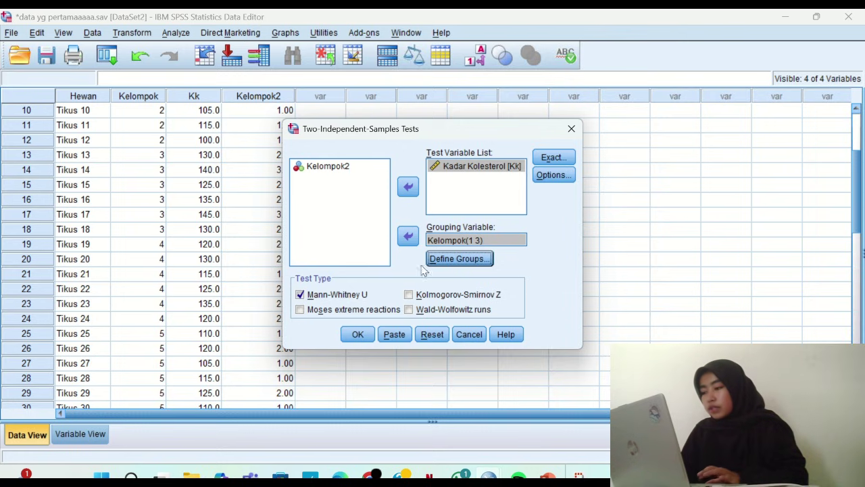
click(357, 334)
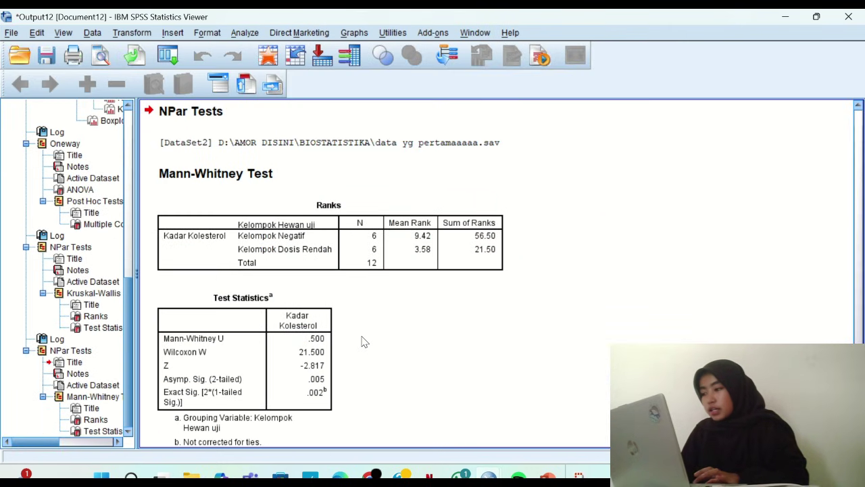
click(287, 367)
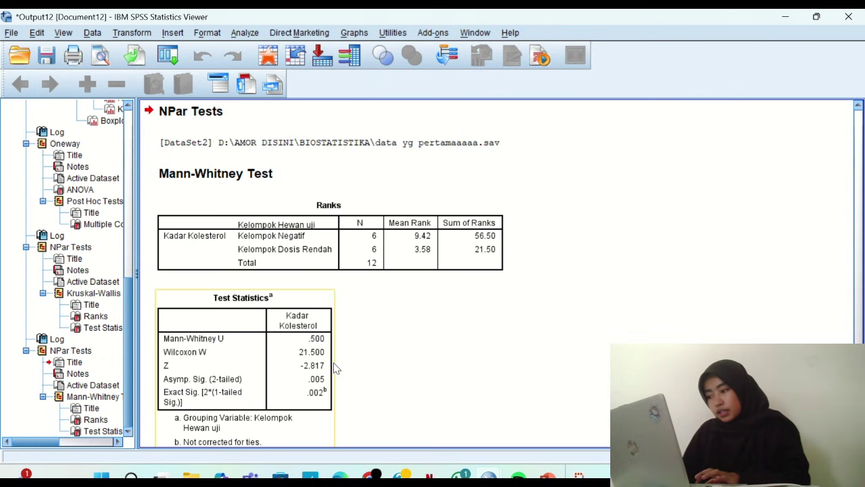
scroll(331, 380, down, 1)
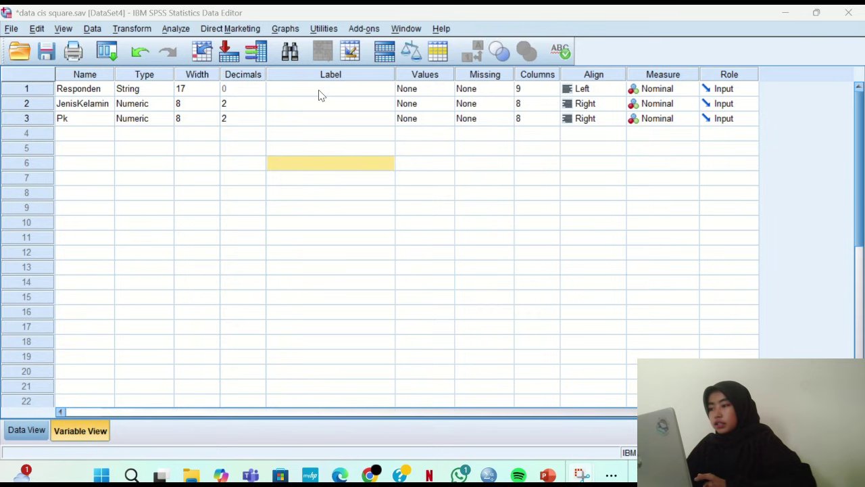
In the data cis square.sav variables, label Responden as Responden, JenisKelamin as Jenis Kelamin and Pk as Penurunan Kadar Kolesterol
click(320, 90)
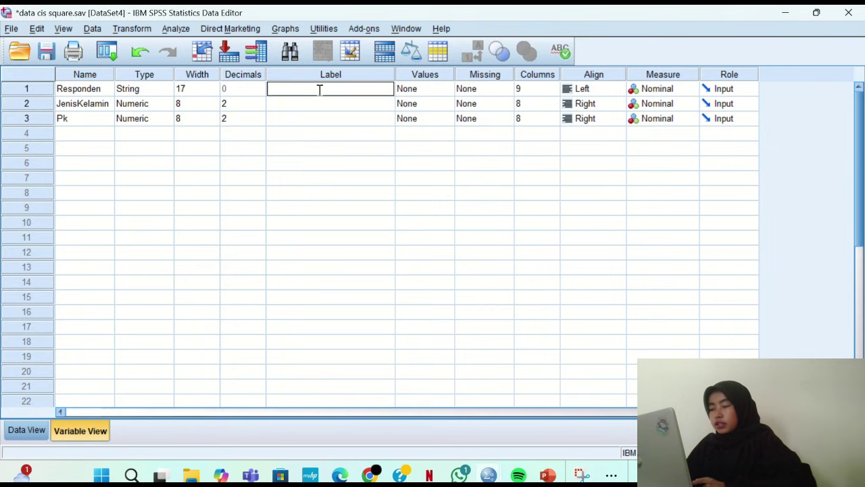
text(Responden)
key(Return)
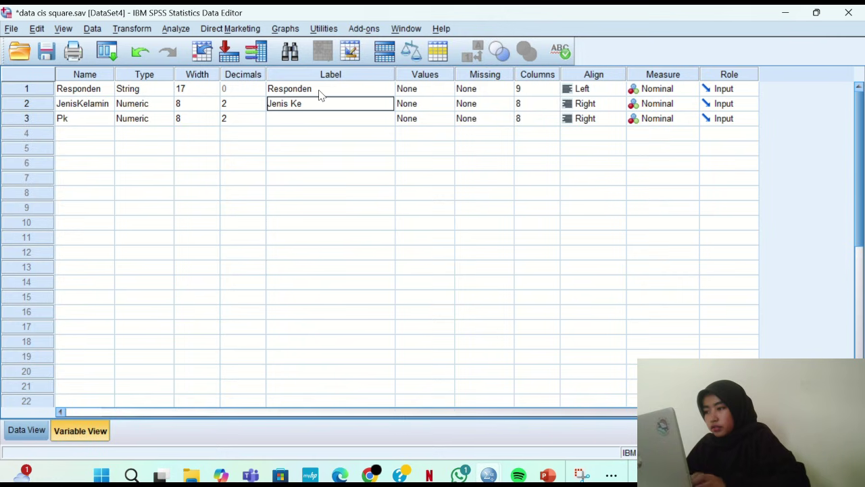
text(Jenis Kelamin)
key(Return)
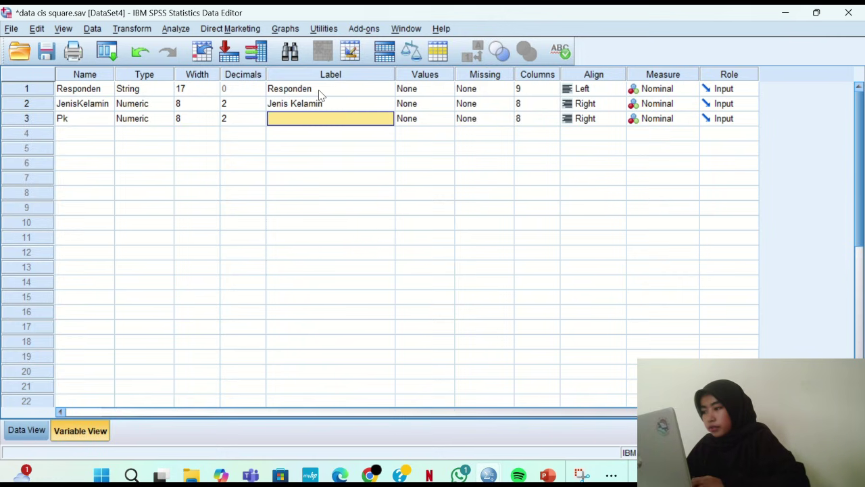
text(Penurunan Kadar)
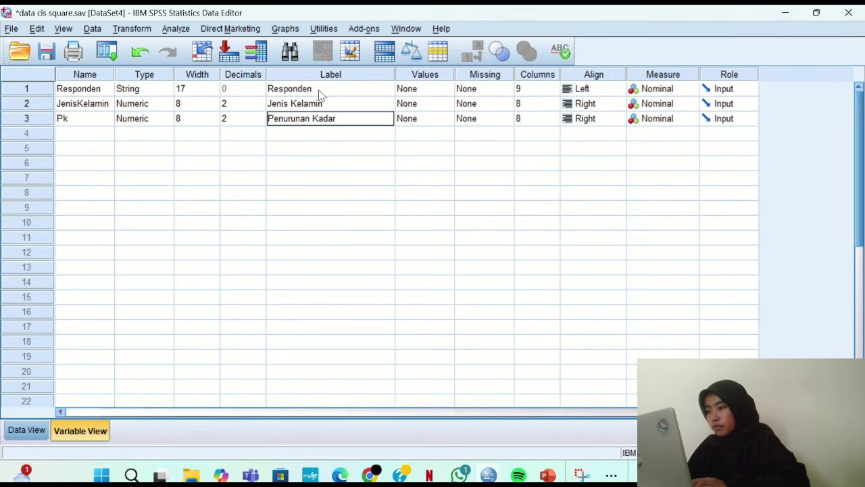
text( Kolesterol)
Add a value label to JenisKelamin that defines 1 as Perempuan
click(406, 106)
click(447, 106)
text(1)
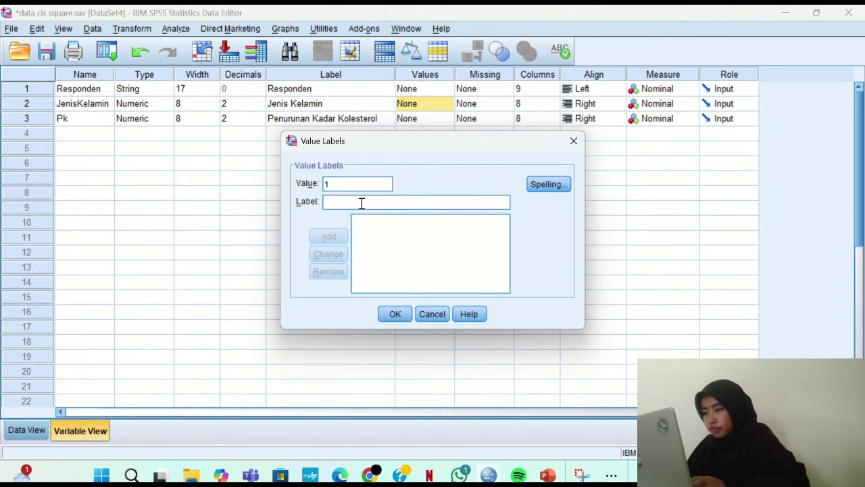
click(362, 203)
text(Perempuan)
click(329, 236)
Add a second JenisKelamin value label defining 2 as Laki laki, and accept the value labels
click(344, 183)
text(2)
click(352, 202)
text(L)
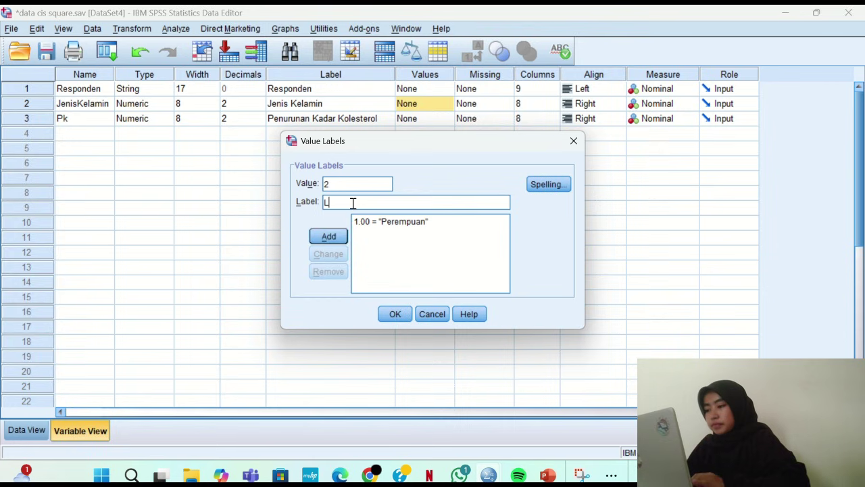
text(aki laki)
click(328, 235)
click(395, 314)
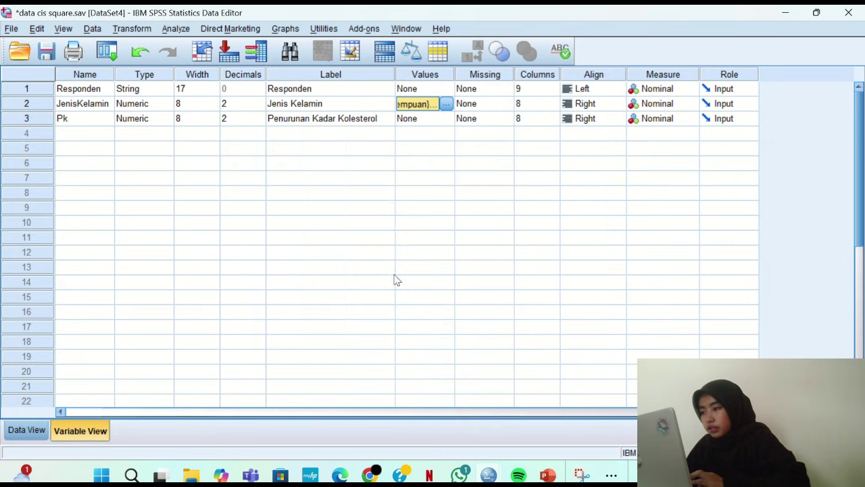
Add a value label to the Pk variable that defines 1 as Ya
click(439, 123)
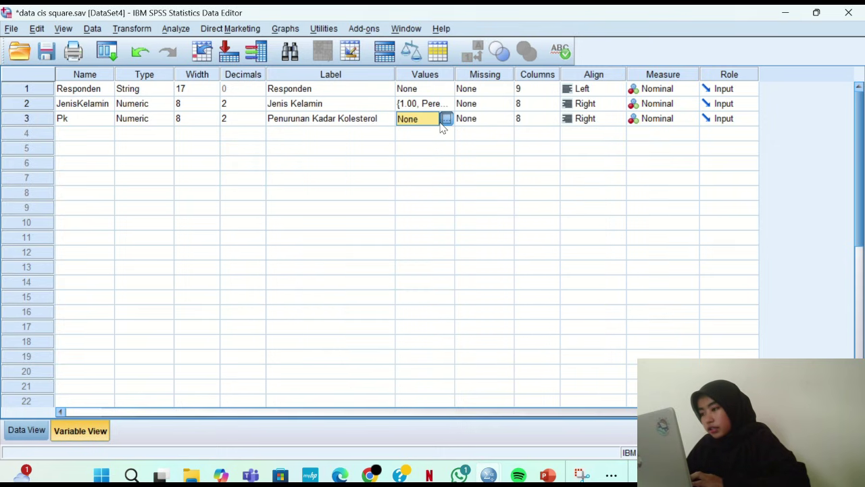
click(446, 118)
click(573, 140)
click(447, 119)
text(1)
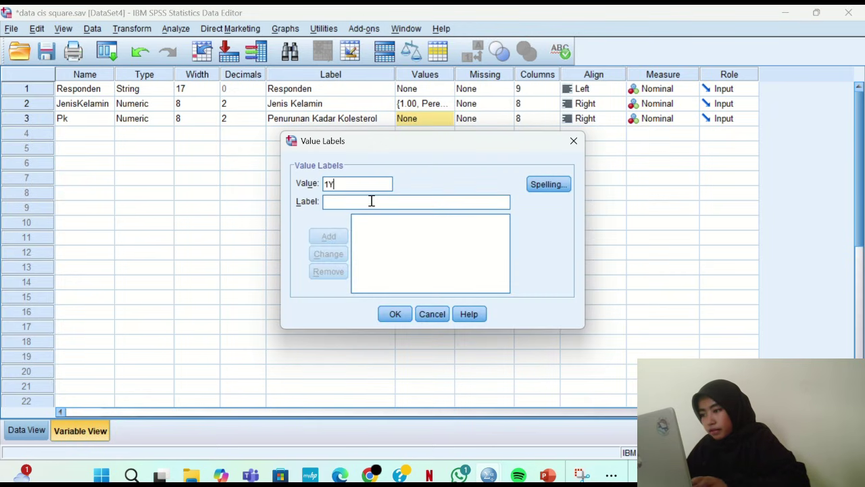
key(BackSpace)
key(BackSpace)
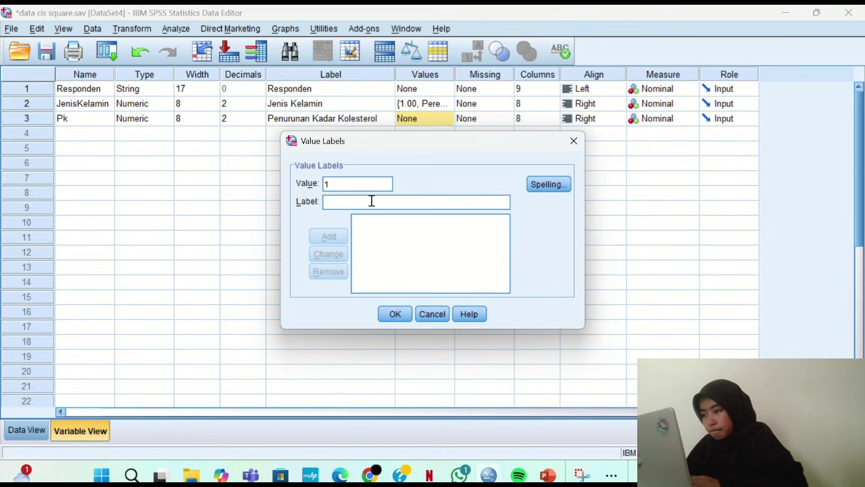
click(371, 201)
text(Ya)
click(331, 238)
Add a second Pk value label defining 2 as Tidak, and accept the value labels
click(343, 177)
text(2)
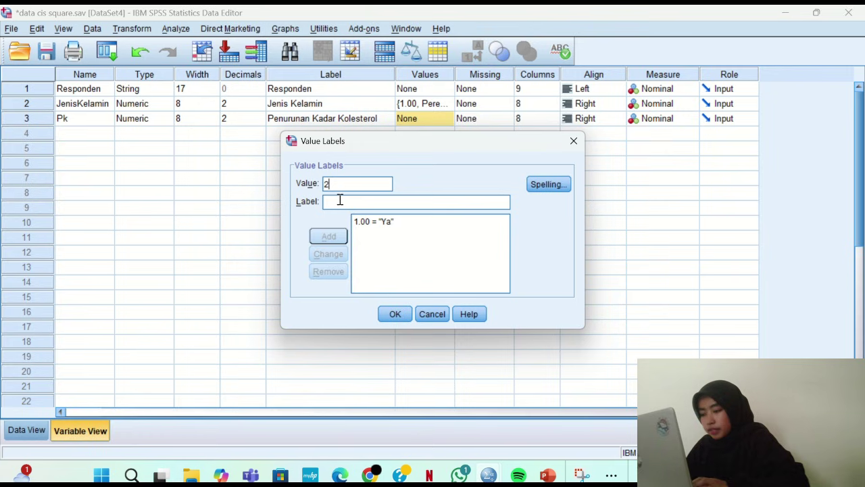
text(T)
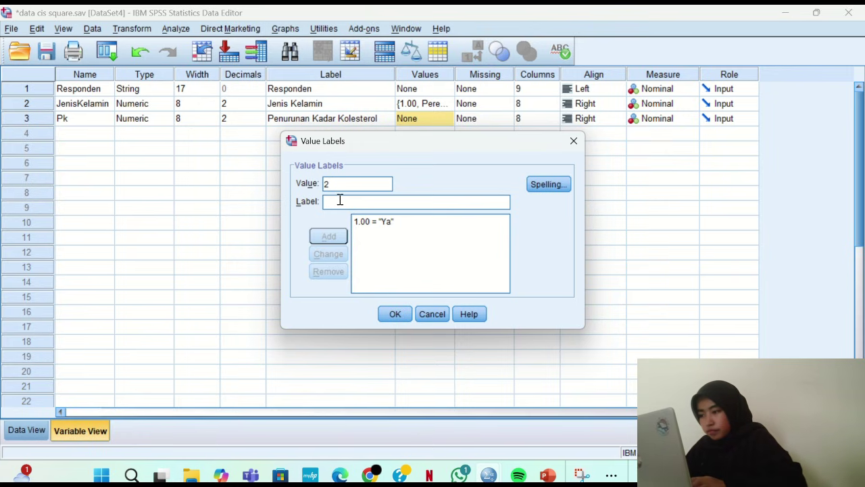
text(Tidak)
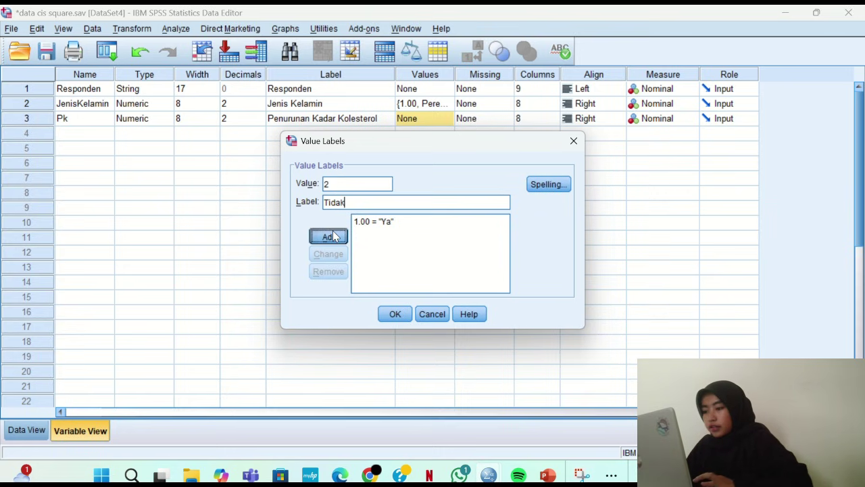
click(328, 236)
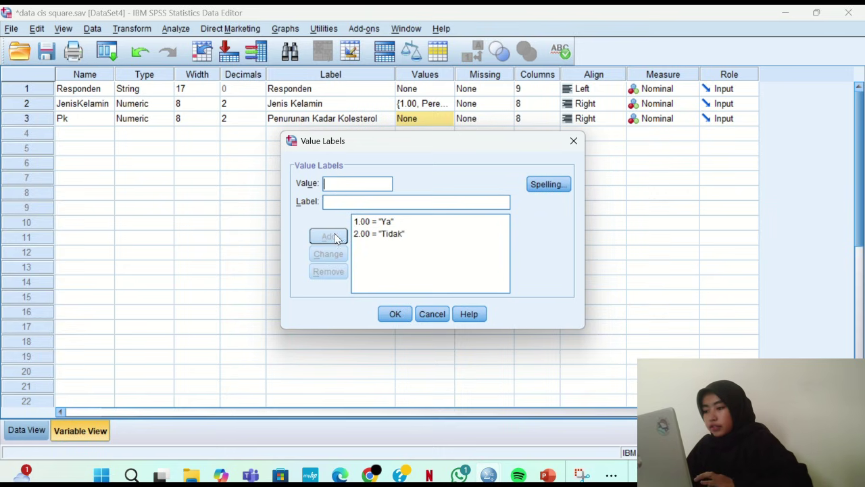
click(396, 313)
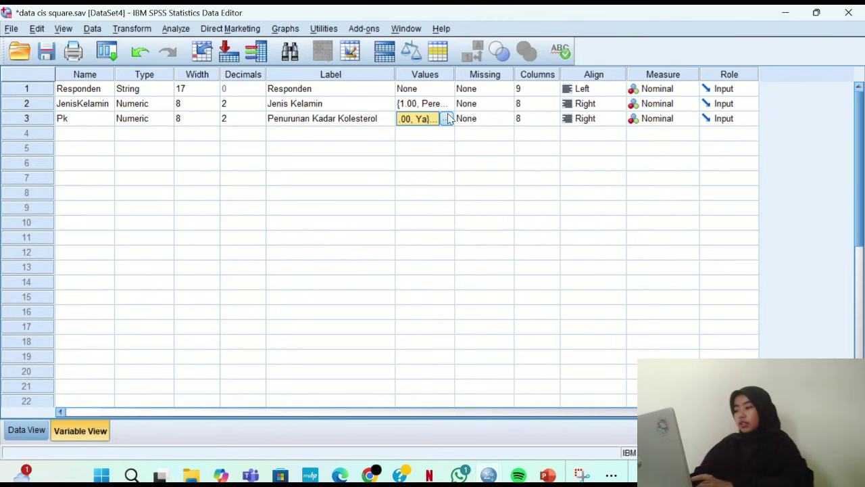
Check the JenisKelamin and Pk data cells with their value labels displayed, and return to the numeric codes
click(26, 430)
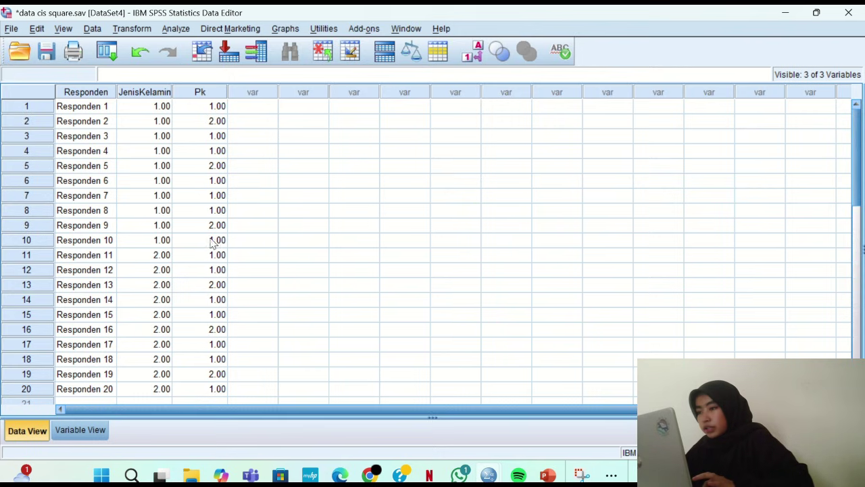
click(471, 54)
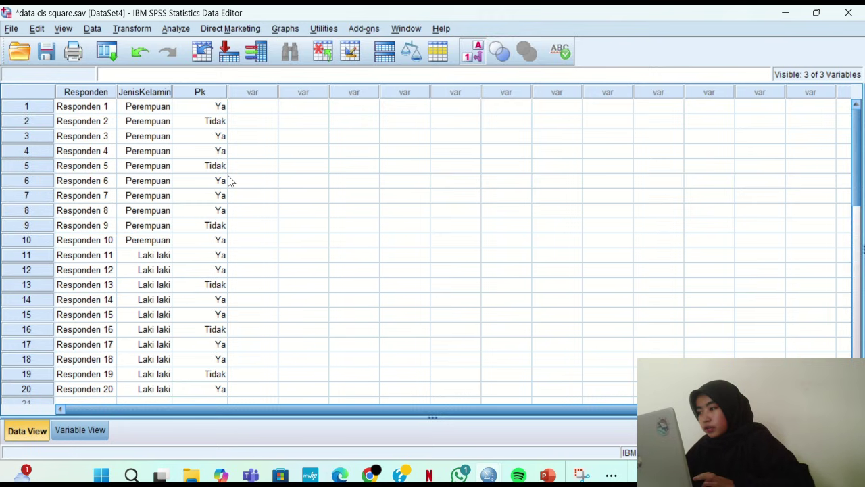
click(471, 58)
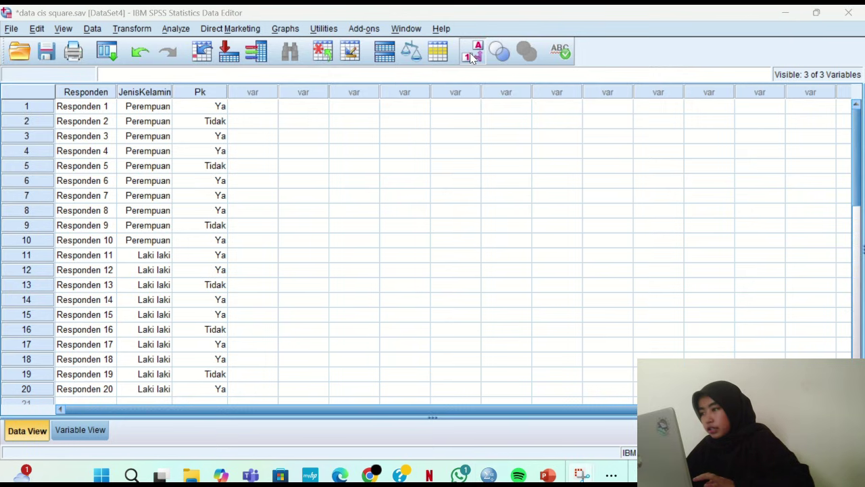
click(471, 58)
Set up a legacy nonparametric Chi-square test with Jenis Kelamin and Penurunan Kadar Kolesterol as test variables
click(174, 30)
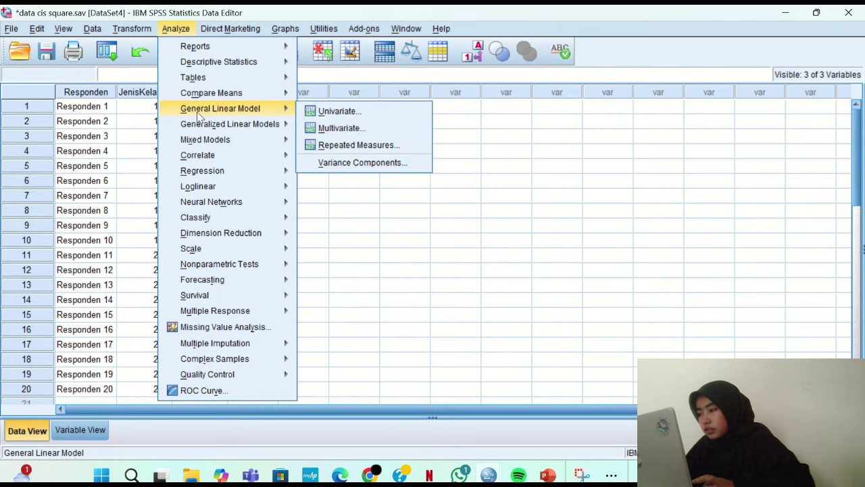
mouse_move(221, 266)
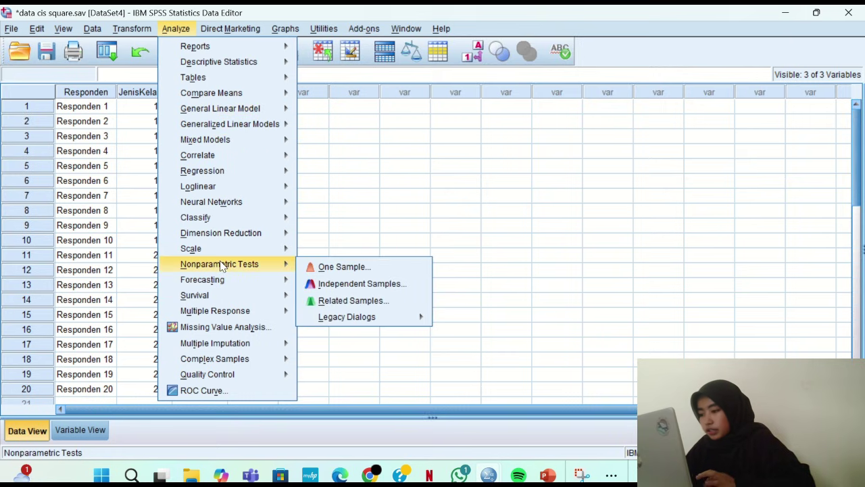
mouse_move(330, 323)
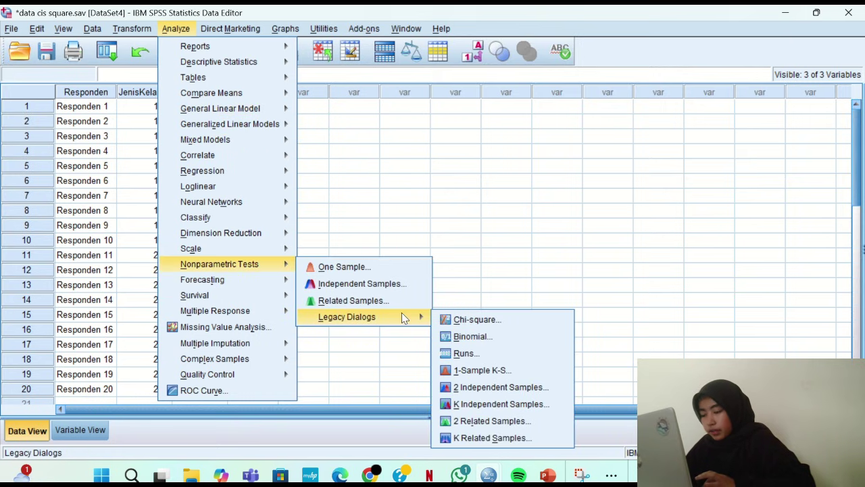
click(473, 320)
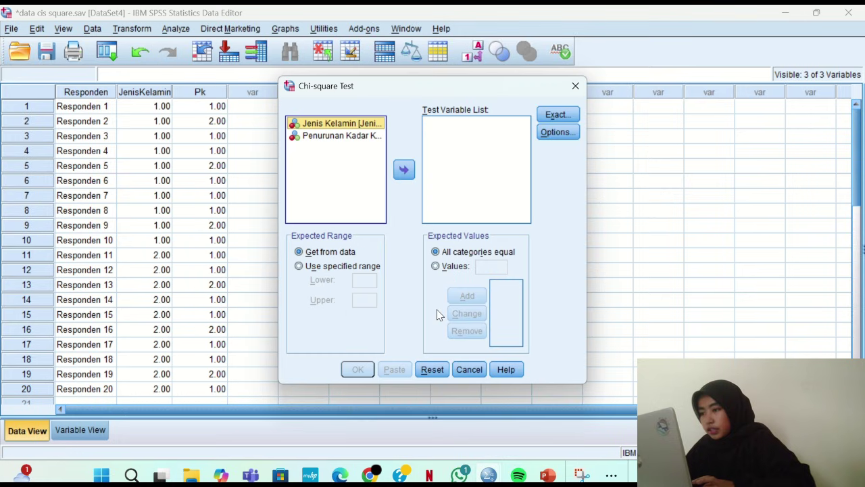
click(404, 169)
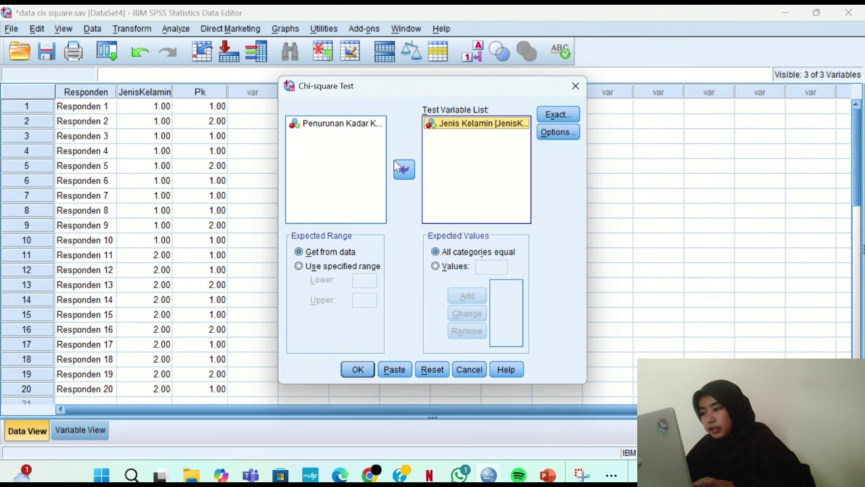
click(369, 125)
click(404, 170)
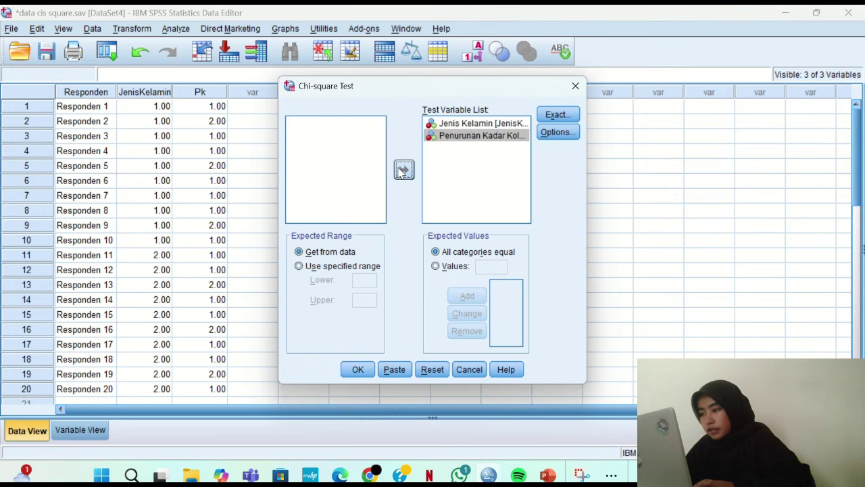
Accept the Asymptotic only method and test-by-test exclusion of missing values, and run the Chi-square test
click(558, 114)
click(387, 315)
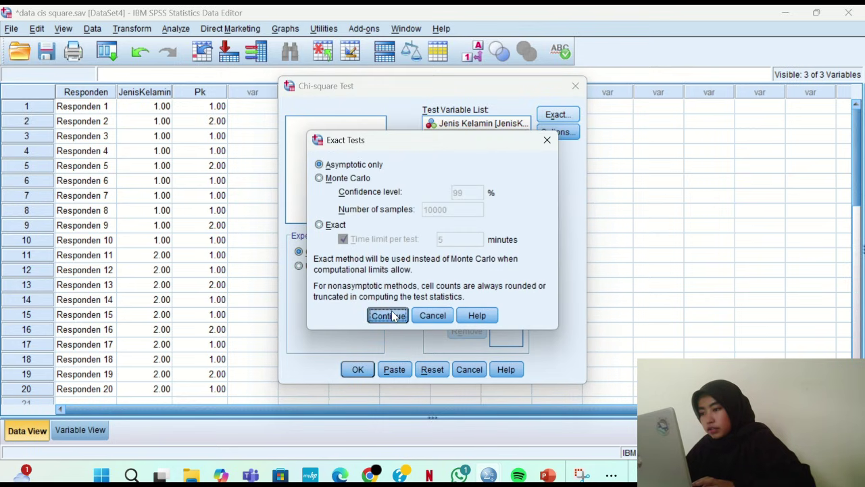
click(558, 132)
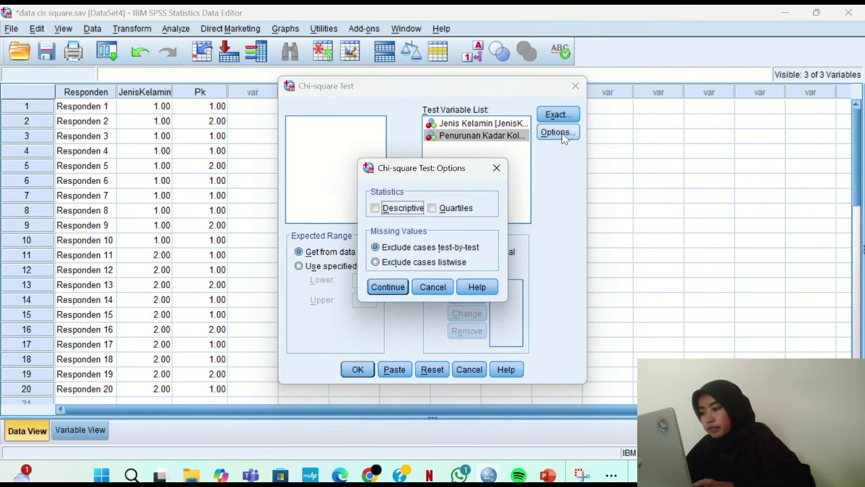
click(375, 209)
click(387, 287)
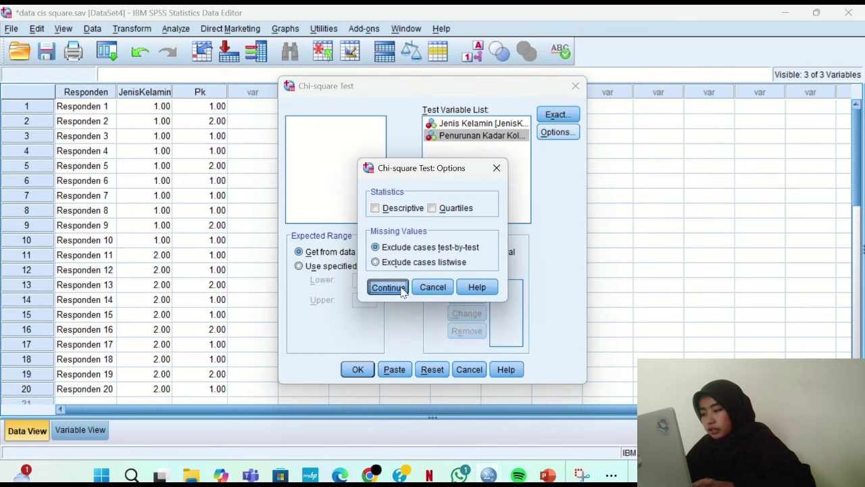
click(357, 368)
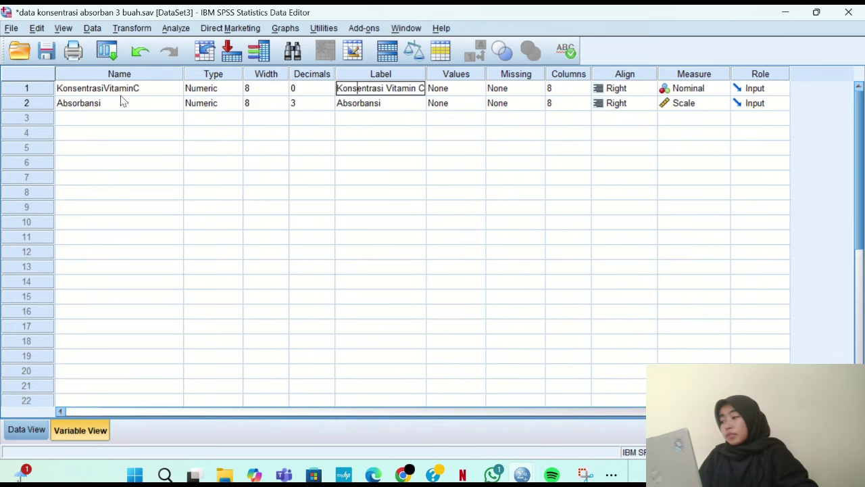
In the data konsentrasi absorban 3 buah.sav data, start computing a variable with PersentaseKonsentrasi as the target name
click(28, 429)
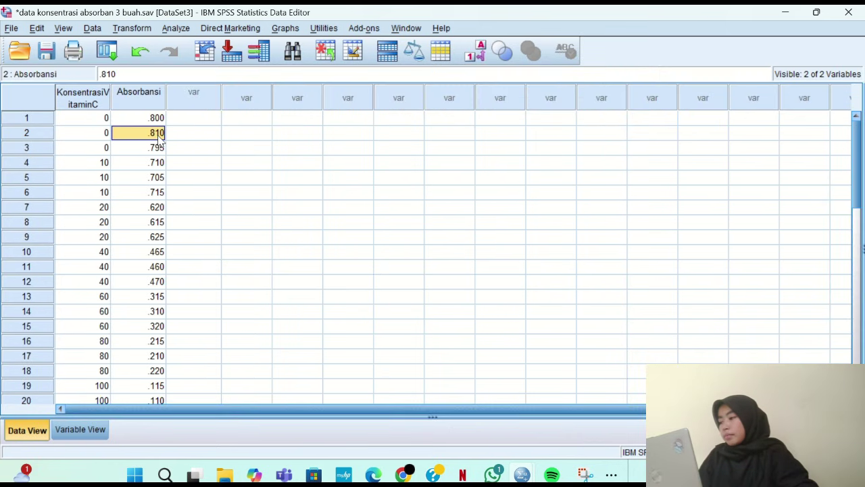
click(134, 32)
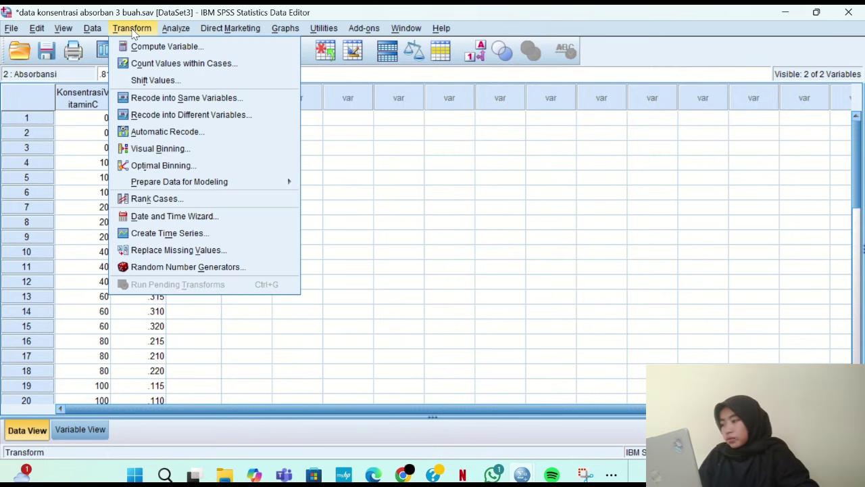
click(145, 49)
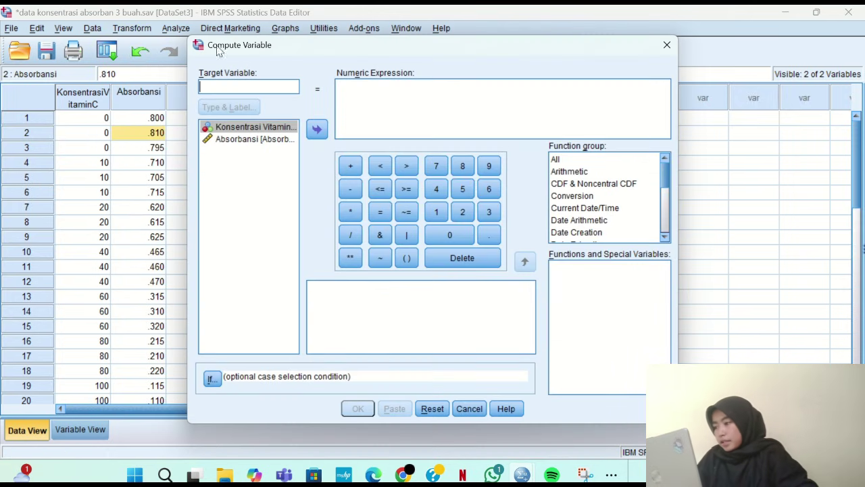
text(Persentase Kon)
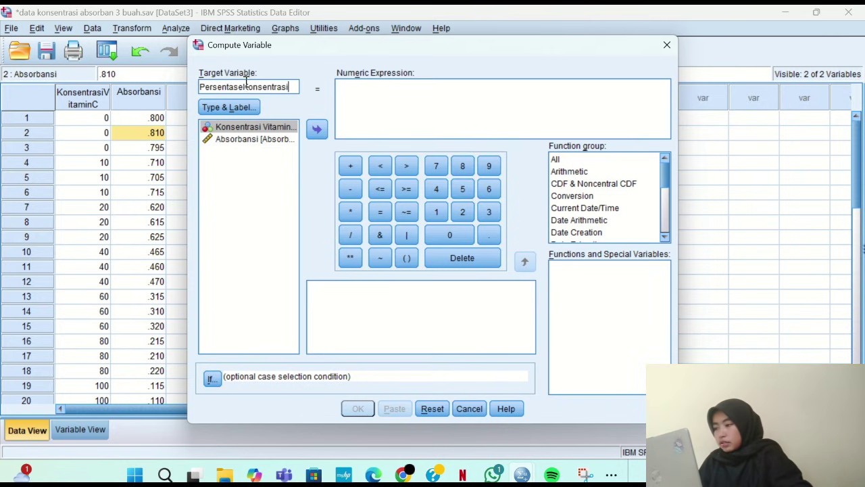
Define the numeric expression as ((0.810 - absorbansi) / 0.810) * 100 and compute the PersentaseKonsentrasi variable
click(361, 85)
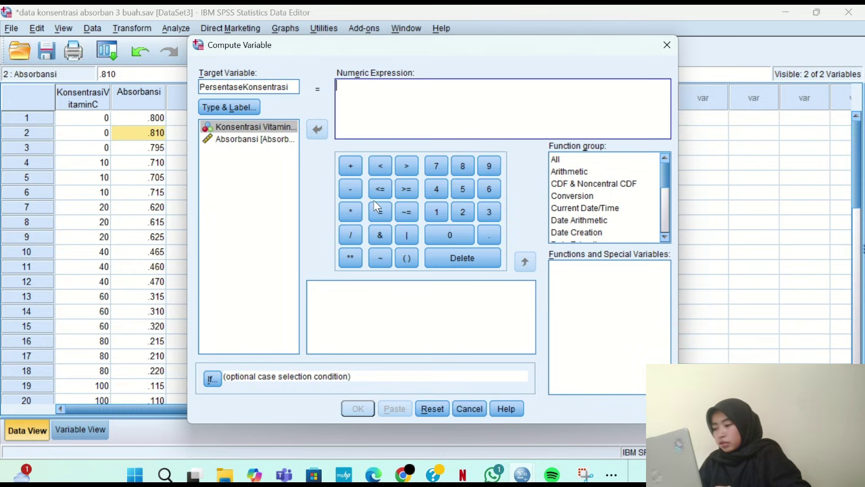
click(407, 258)
click(414, 266)
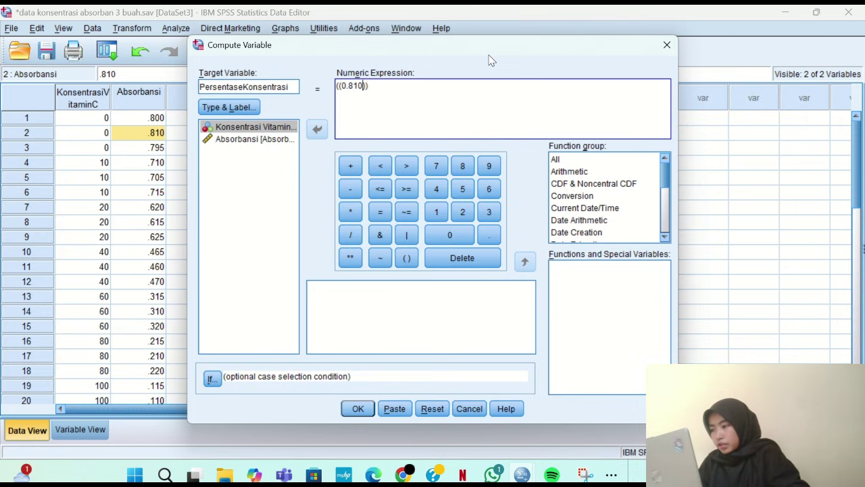
click(354, 188)
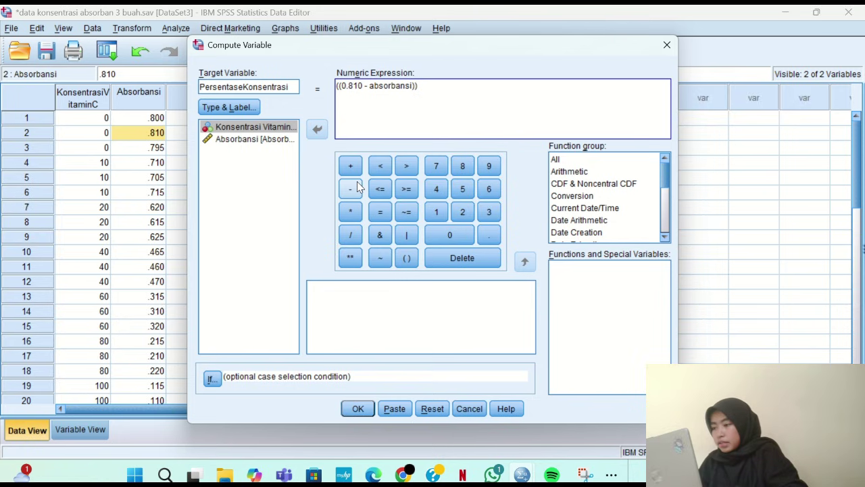
click(350, 235)
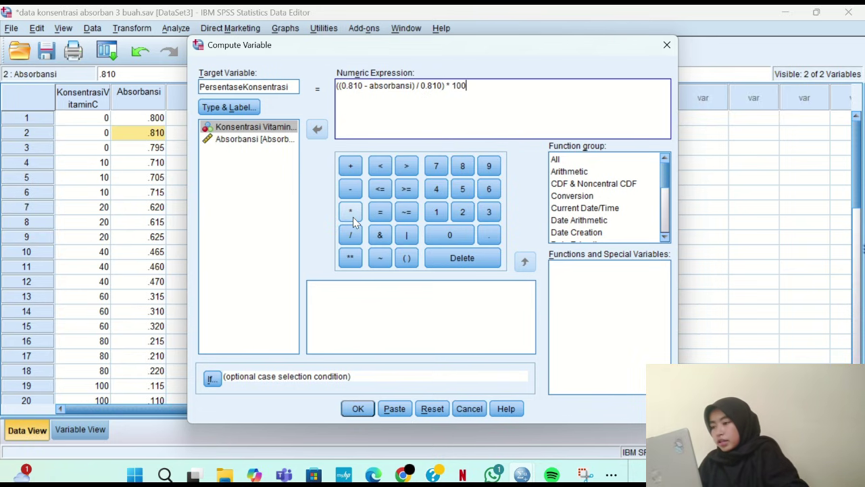
click(352, 407)
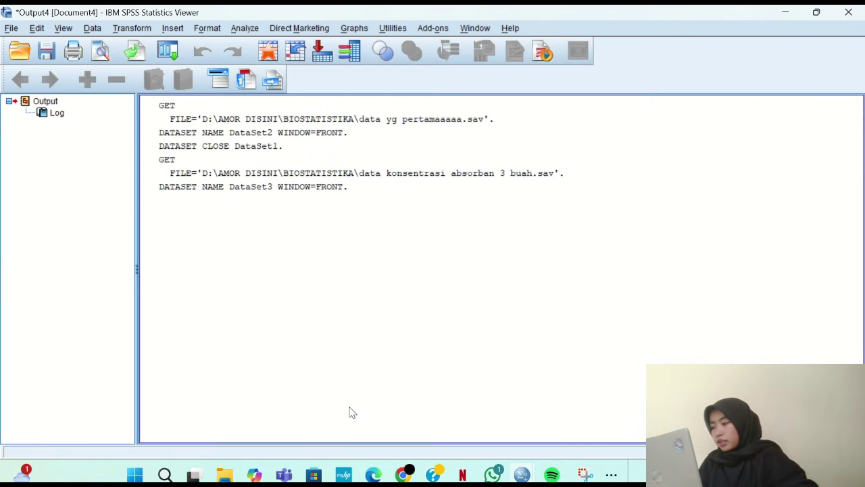
Return to the data set and review the PersentaseKonsentrasi values for all cases
click(786, 13)
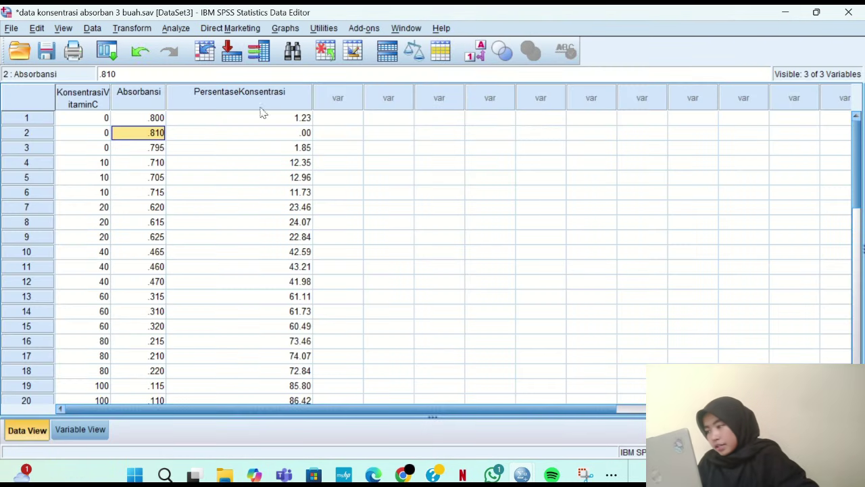
scroll(280, 304, down, 4)
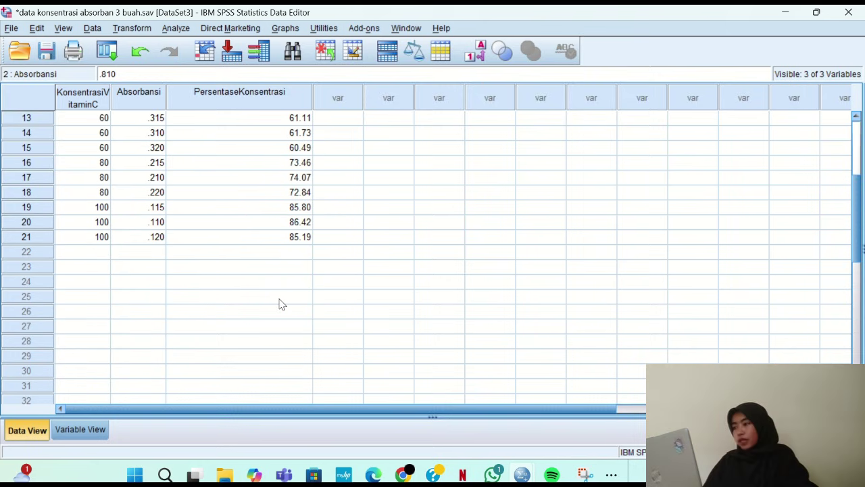
scroll(281, 305, up, 4)
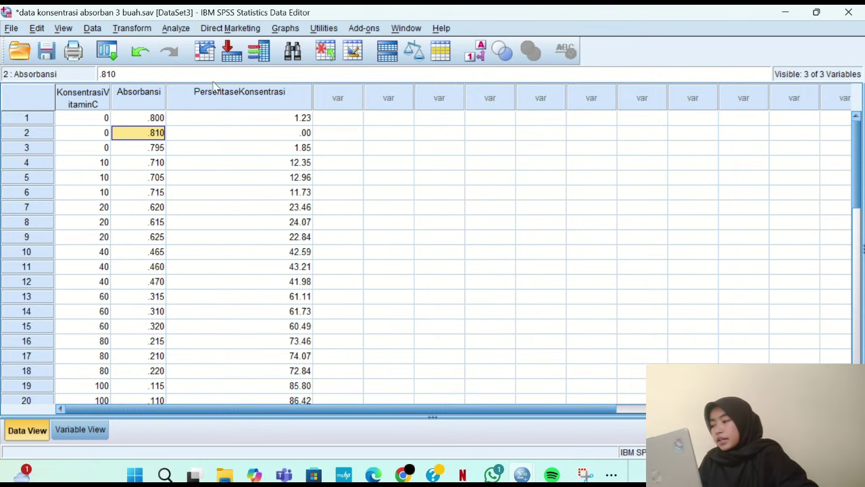
Set up a linear regression with PersentaseKonsentrasi as dependent and Konsentrasi Vitamin C as independent, keeping the Estimates and Model fit statistics
click(175, 27)
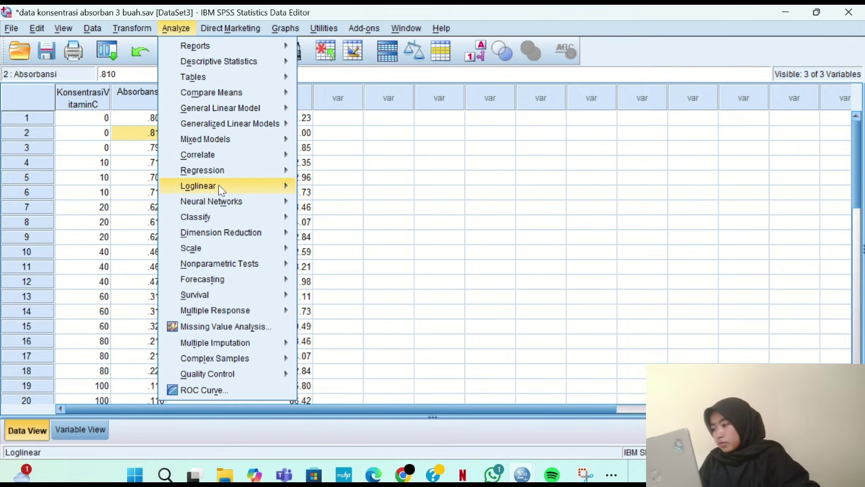
mouse_move(292, 177)
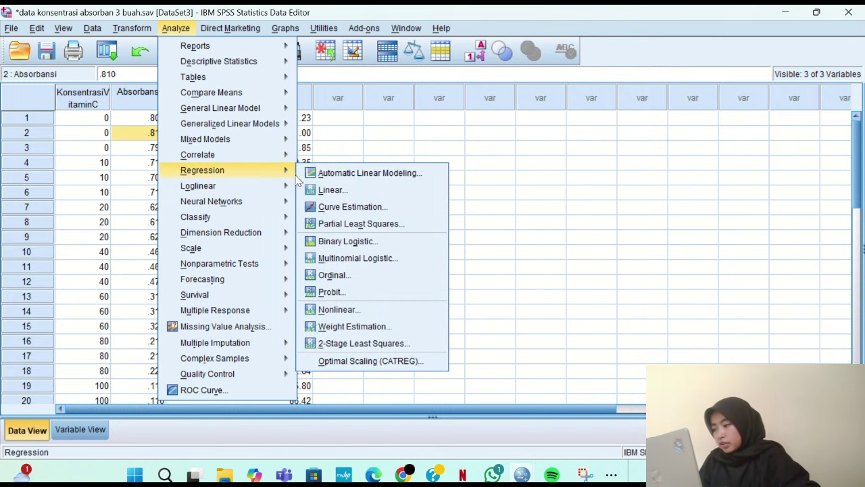
click(321, 192)
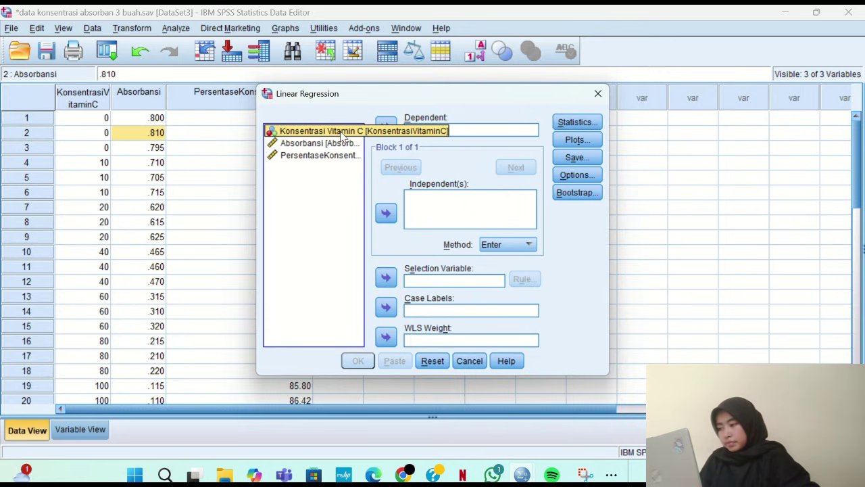
click(343, 157)
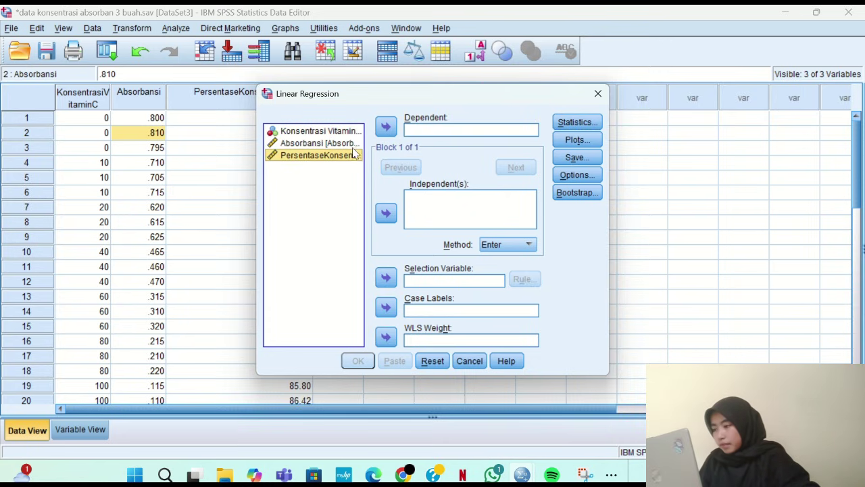
click(386, 126)
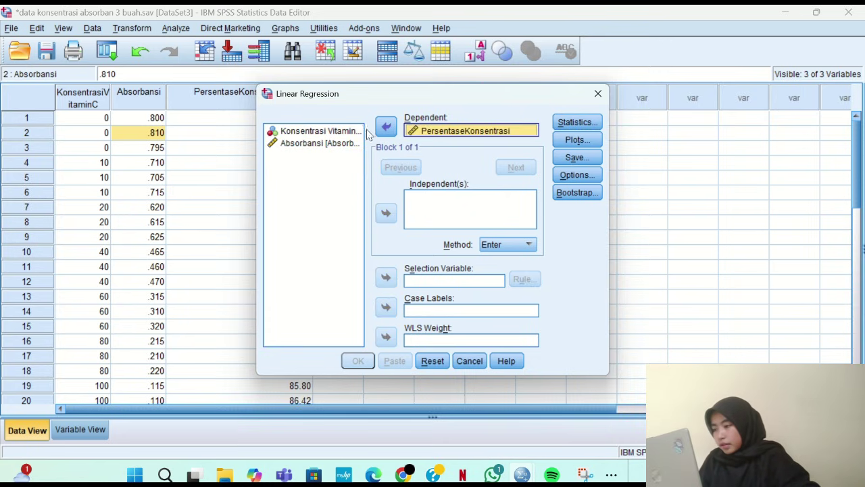
click(386, 214)
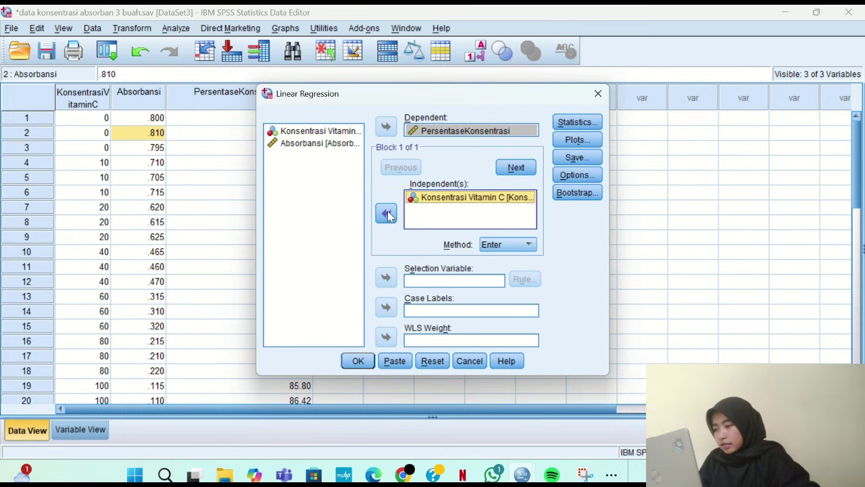
click(575, 122)
click(383, 326)
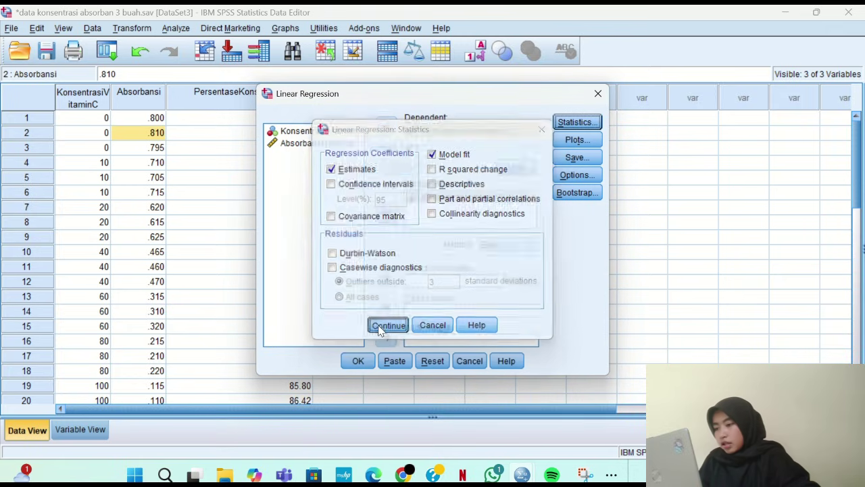
Add the histogram and normal probability plot of the standardized residuals, and run the linear regression
click(575, 140)
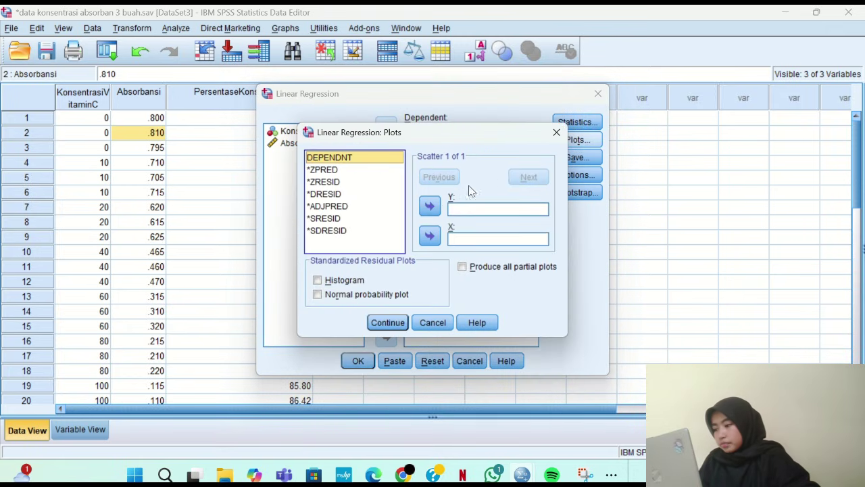
click(317, 294)
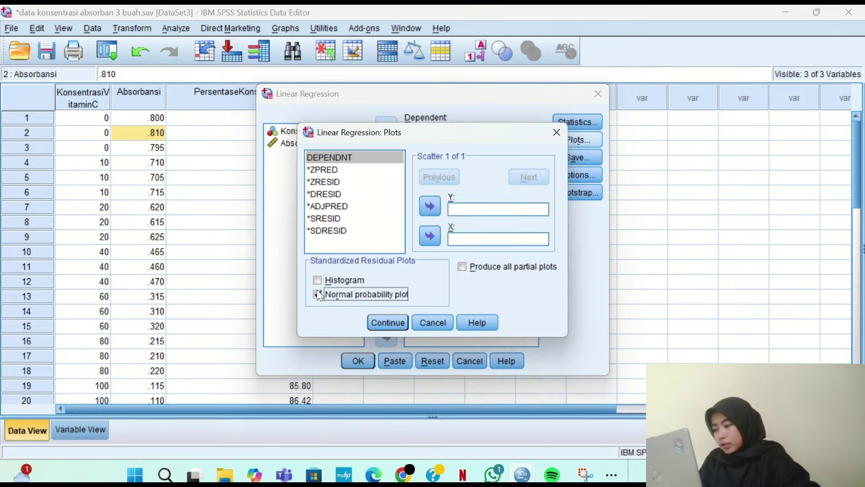
click(317, 280)
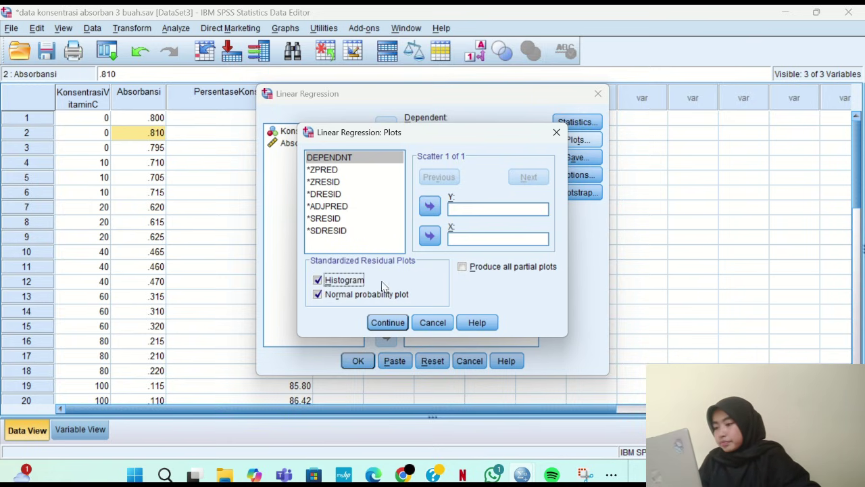
click(389, 322)
click(359, 361)
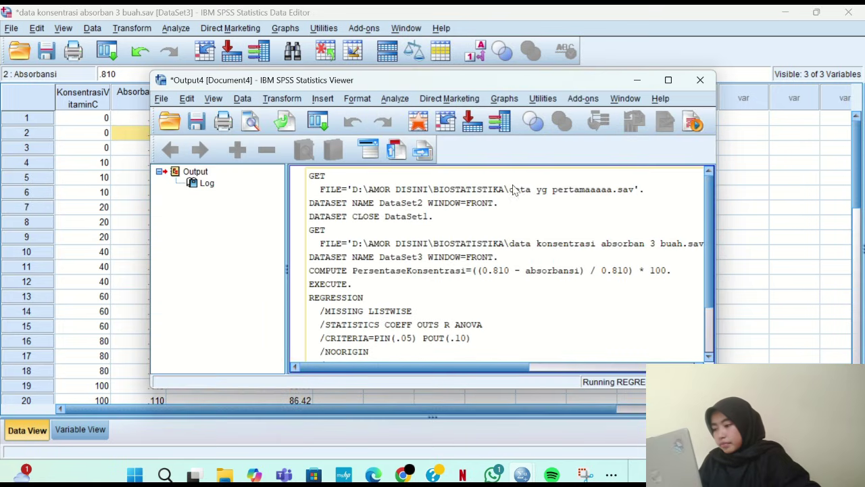
Maximize the output window and examine the regression's Model Summary, ANOVA, Coefficients and Residuals Statistics tables, the residual histogram and the normal P-P plot
click(668, 79)
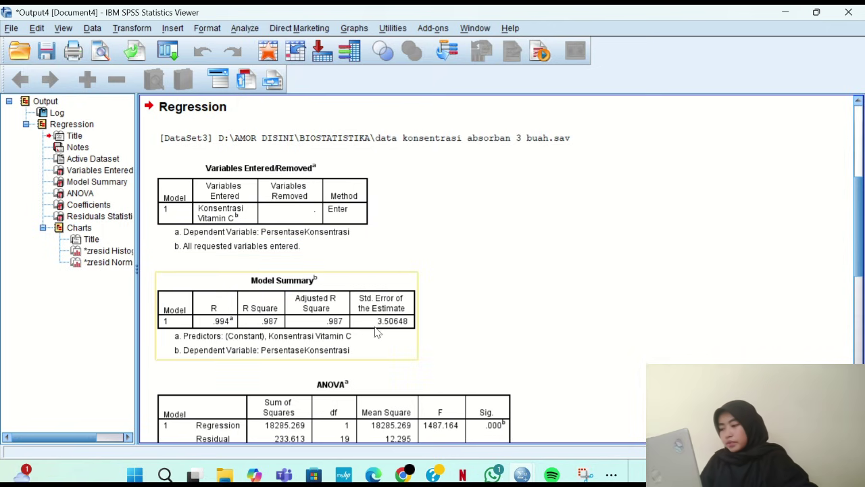
scroll(379, 334, down, 3)
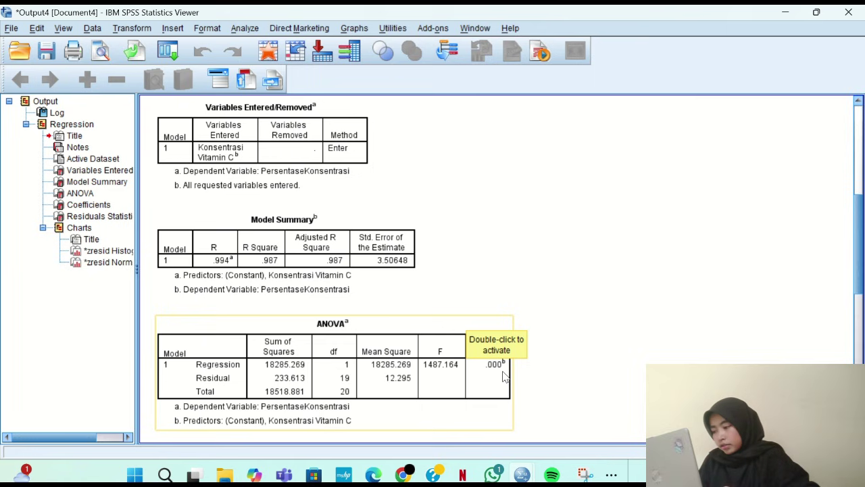
scroll(503, 377, down, 10)
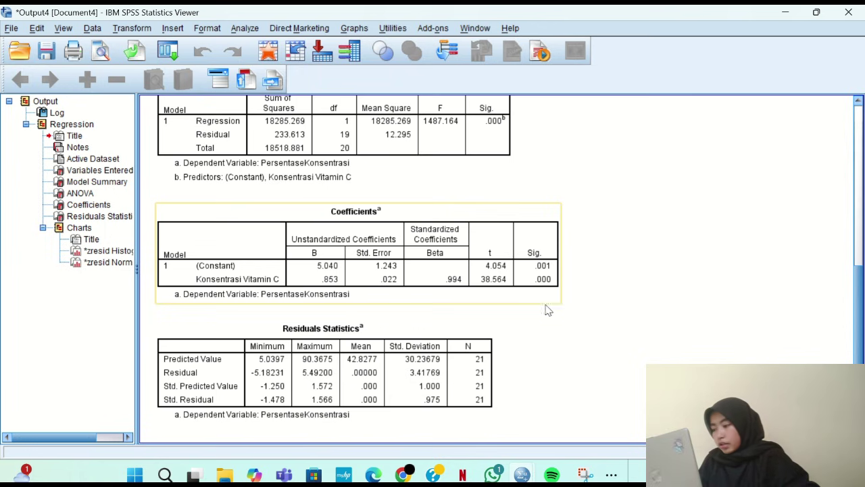
scroll(376, 298, down, 5)
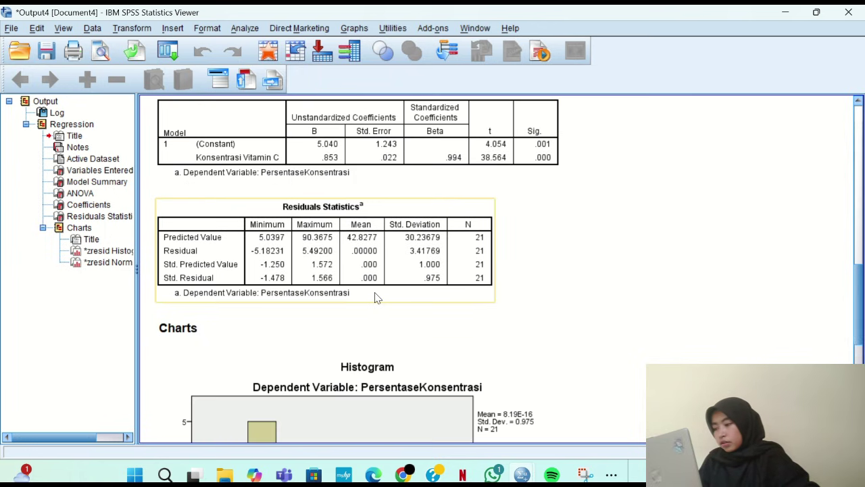
scroll(377, 298, down, 3)
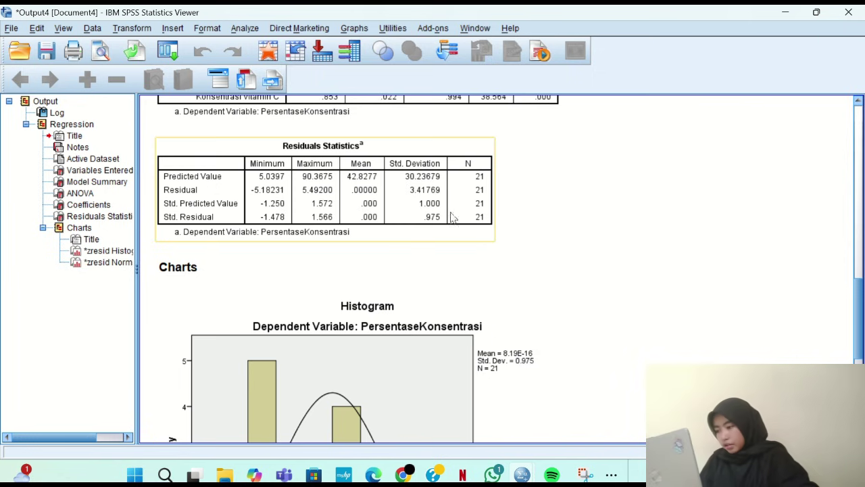
scroll(412, 271, down, 5)
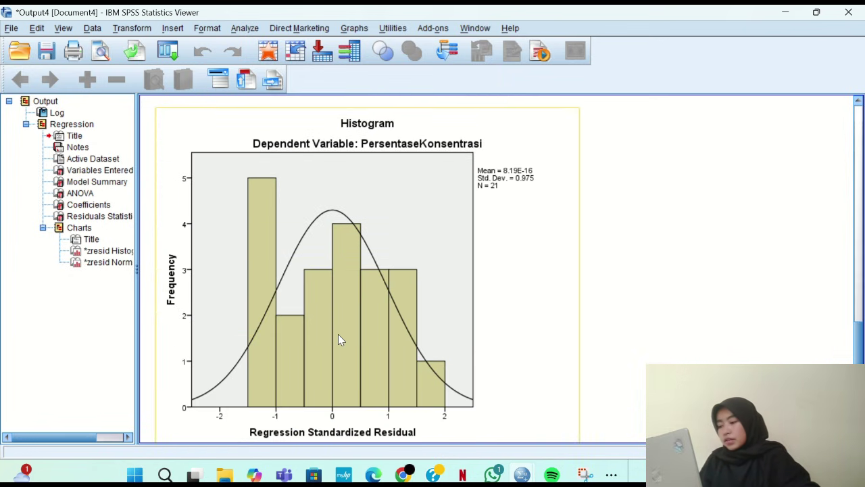
scroll(338, 339, down, 2)
scroll(423, 389, up, 2)
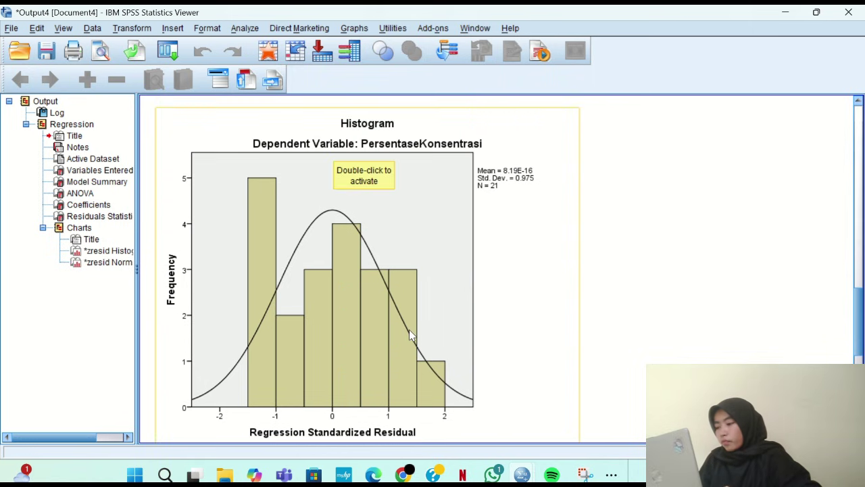
scroll(409, 329, down, 5)
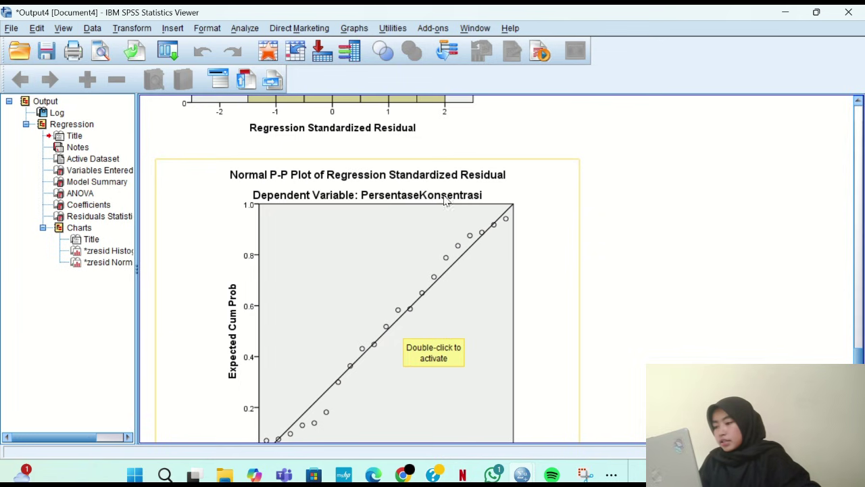
scroll(439, 201, down, 2)
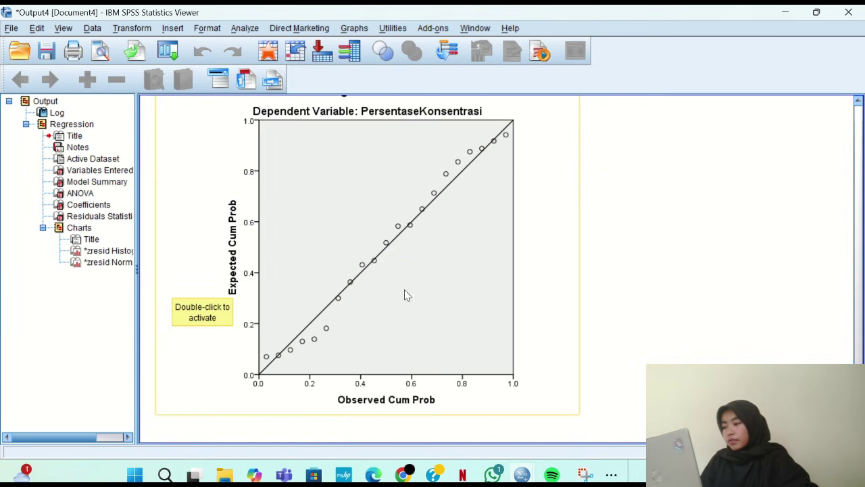